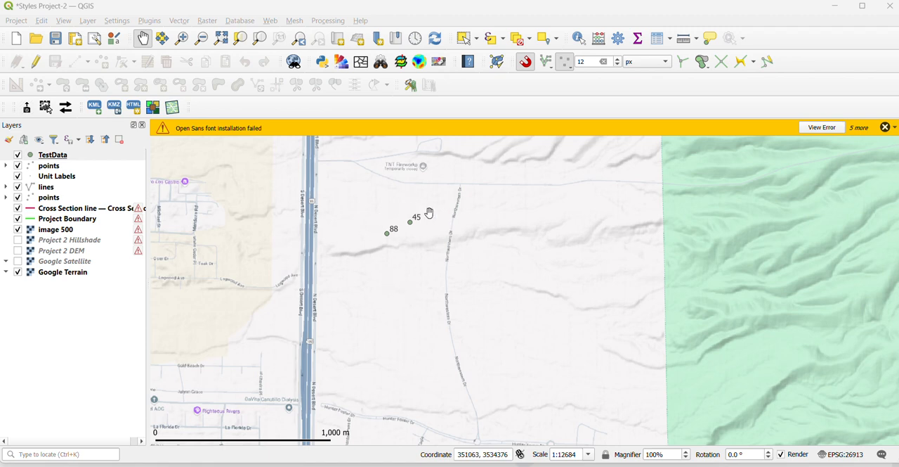
Turn off labelling for the TestData layer by setting it to No Labels
left_click(28, 155)
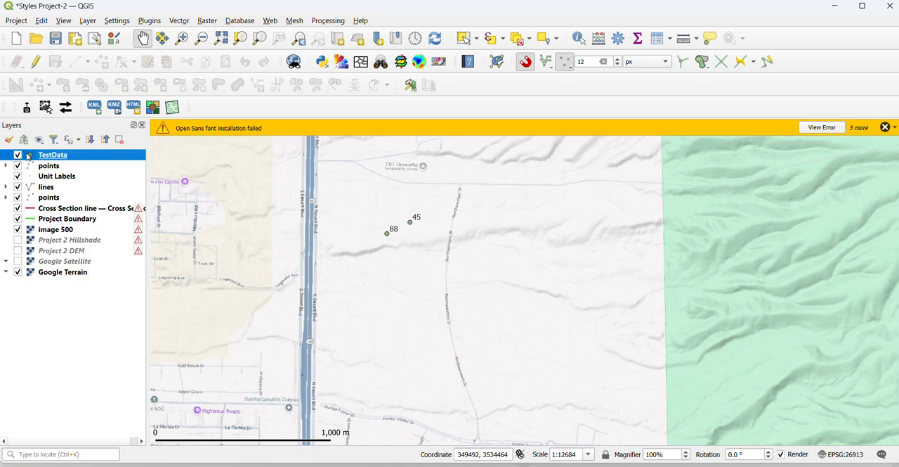
double_click(51, 156)
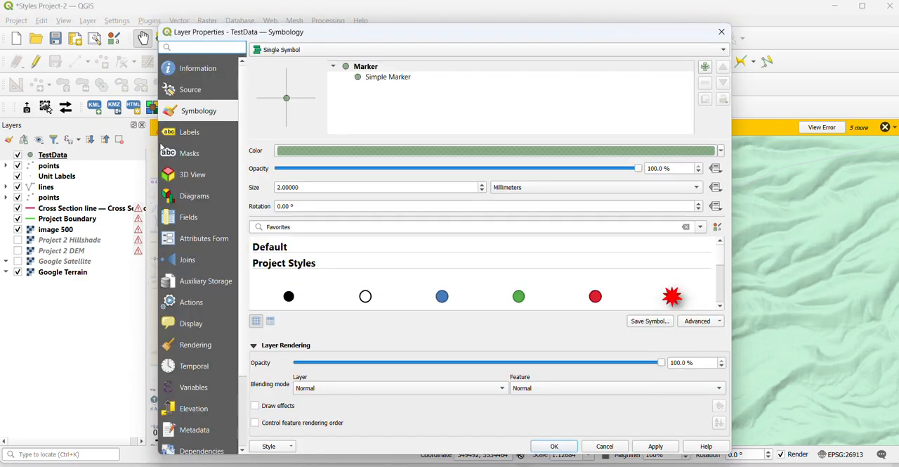
left_click(188, 136)
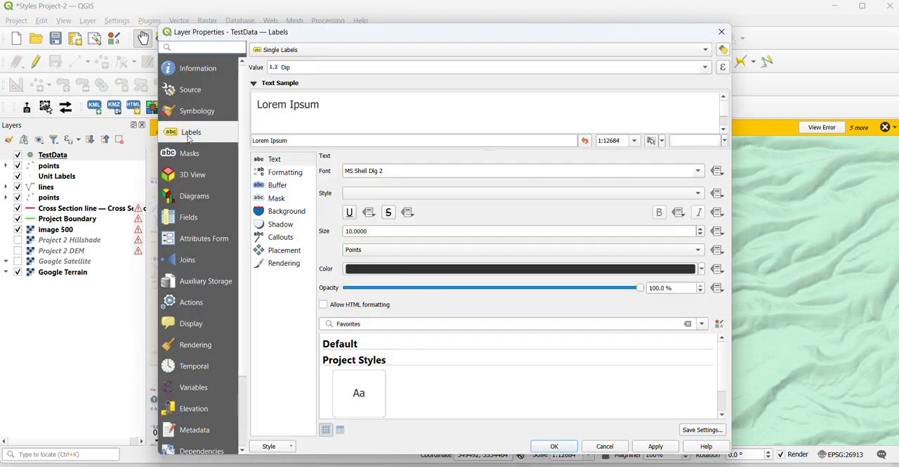
left_click(274, 51)
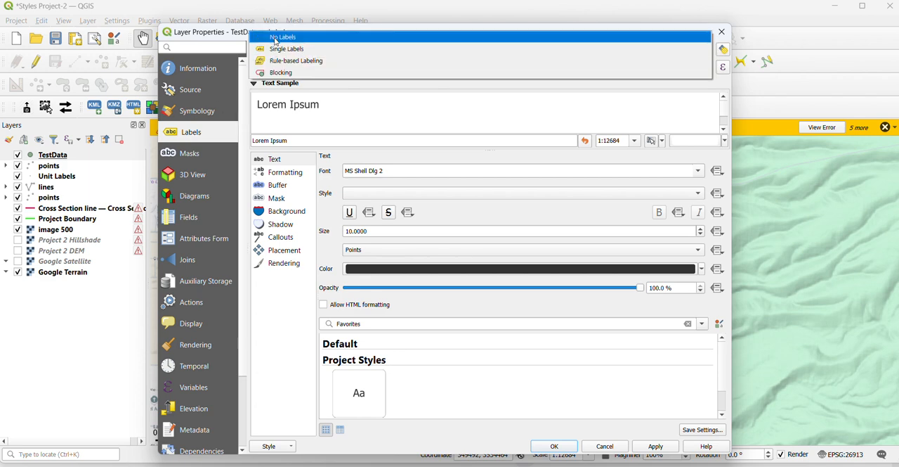
left_click(276, 40)
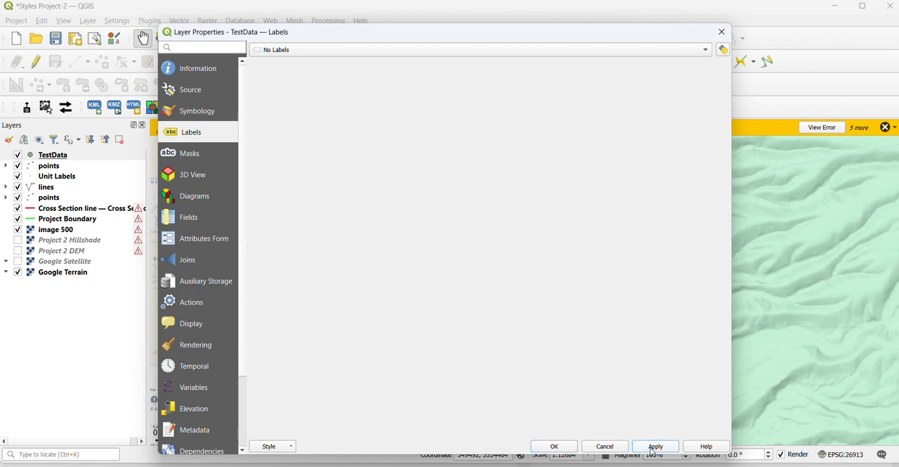
left_click(557, 448)
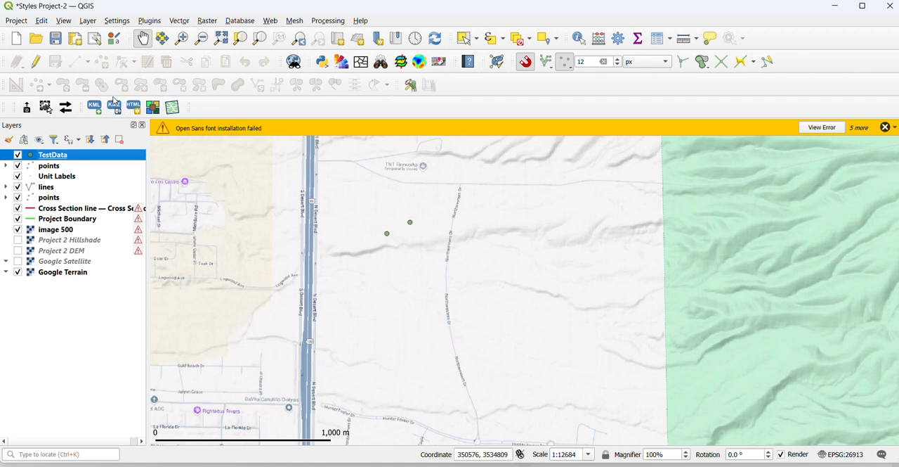
Enable editing on TestData and add a point just east of the road beside the two existing points, filling in its Reature_Type
left_click(37, 63)
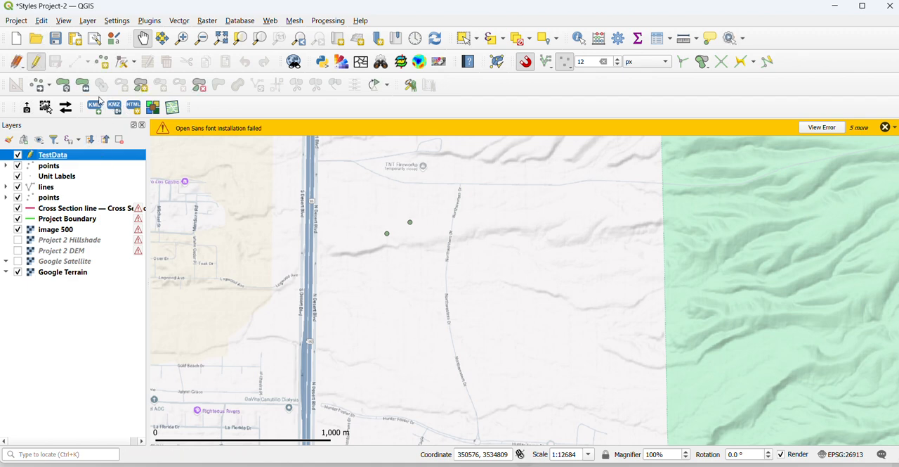
left_click(79, 62)
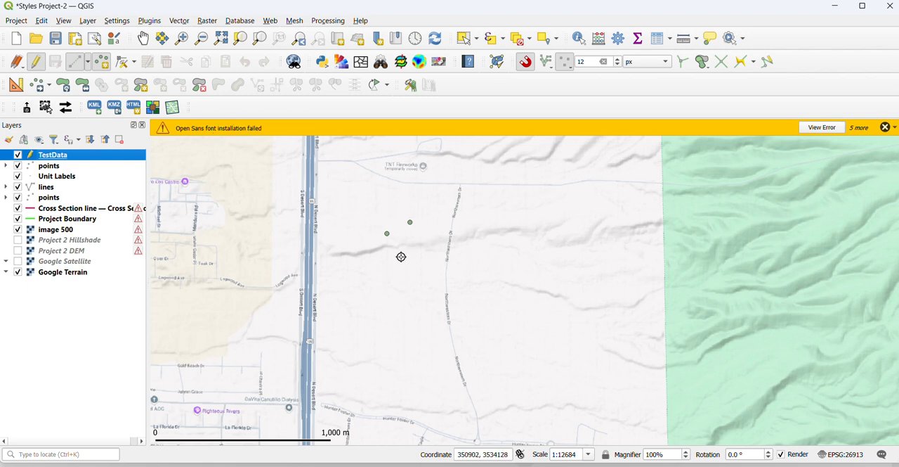
left_click(474, 219)
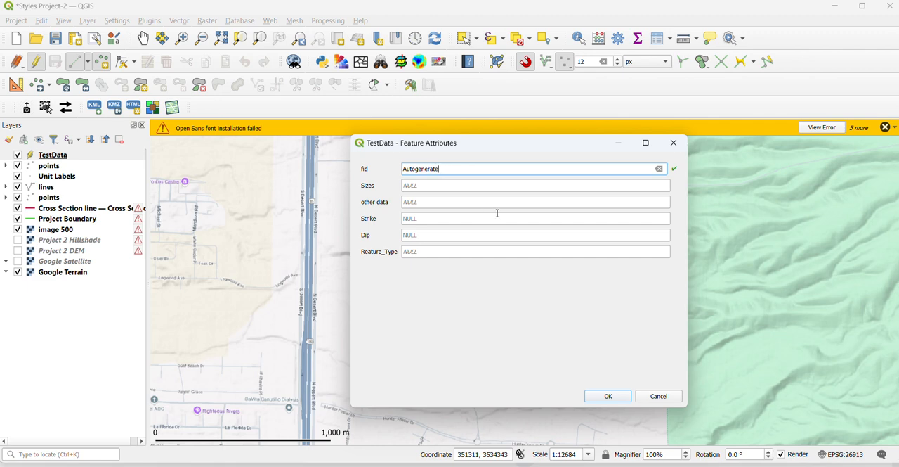
left_click(418, 254)
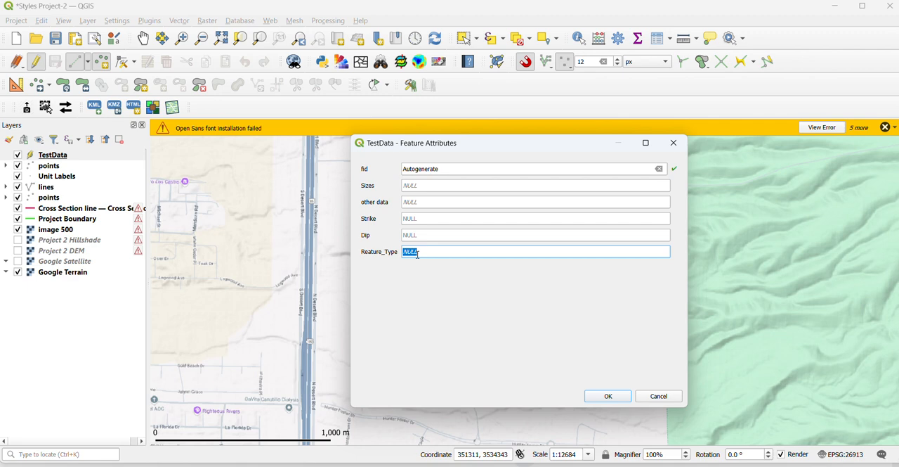
type("F")
left_click(599, 397)
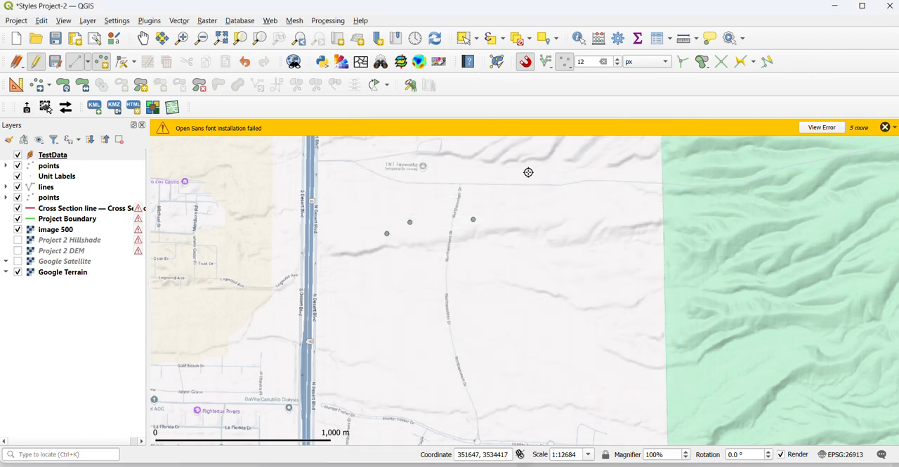
Add another point south of the new one with Reature_Type Fracture and save the layer edits
left_click(484, 262)
left_click(447, 252)
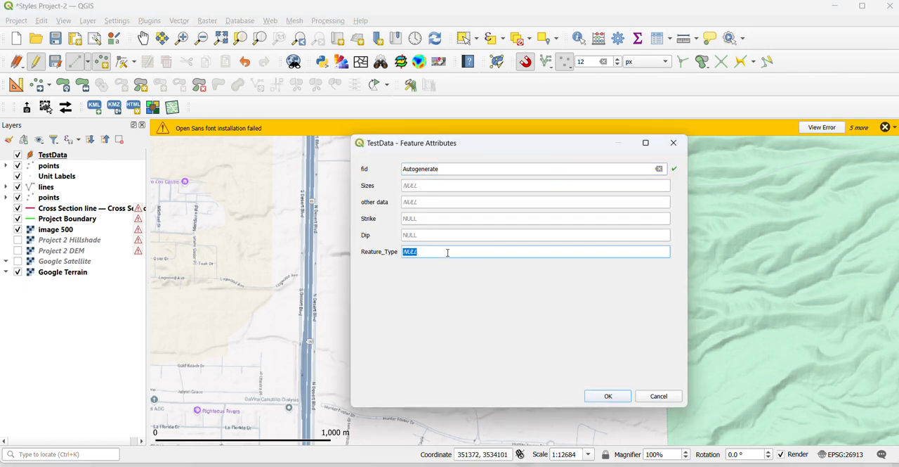
type("Fracture")
left_click(603, 395)
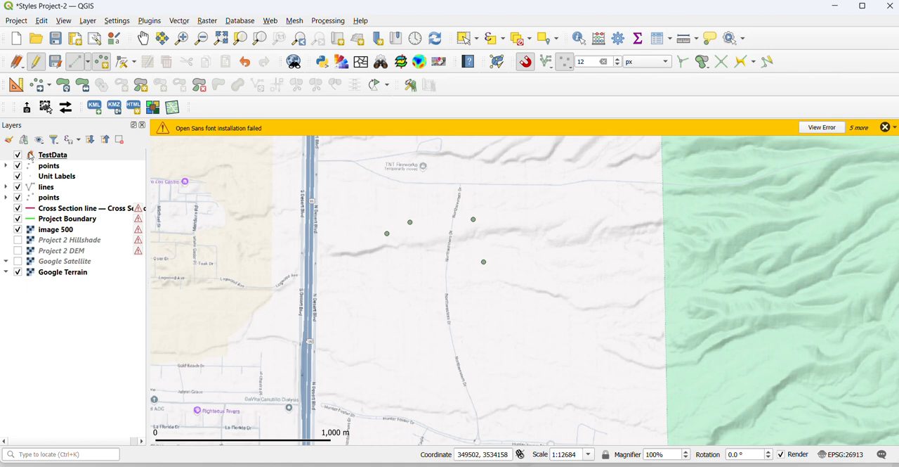
mouse_move(30, 154)
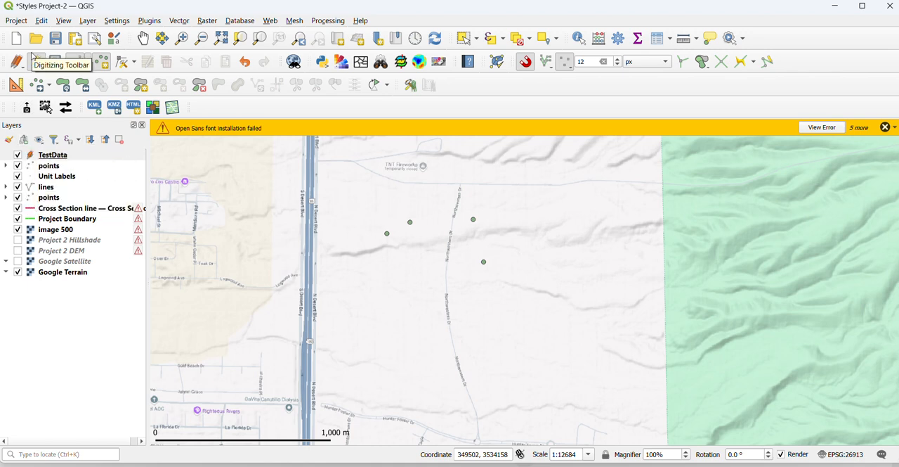
left_click(62, 64)
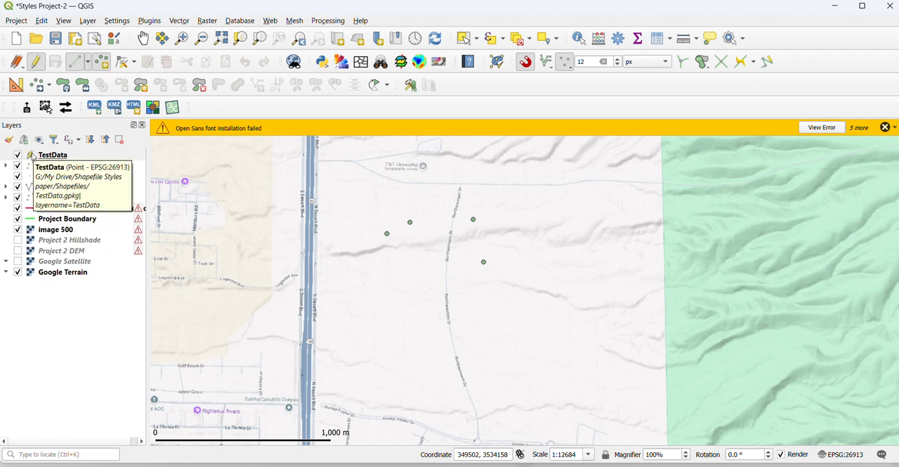
Change the TestData layer's symbology from a single symbol to Rule-based
left_click(32, 154)
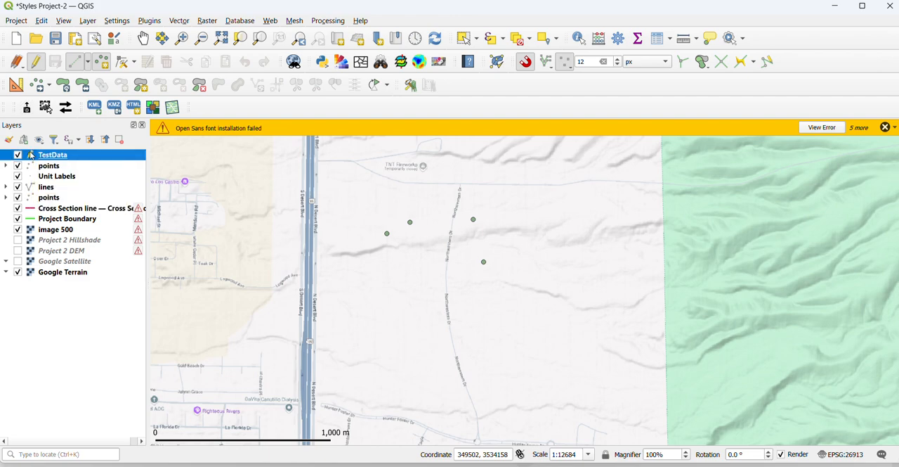
double_click(32, 154)
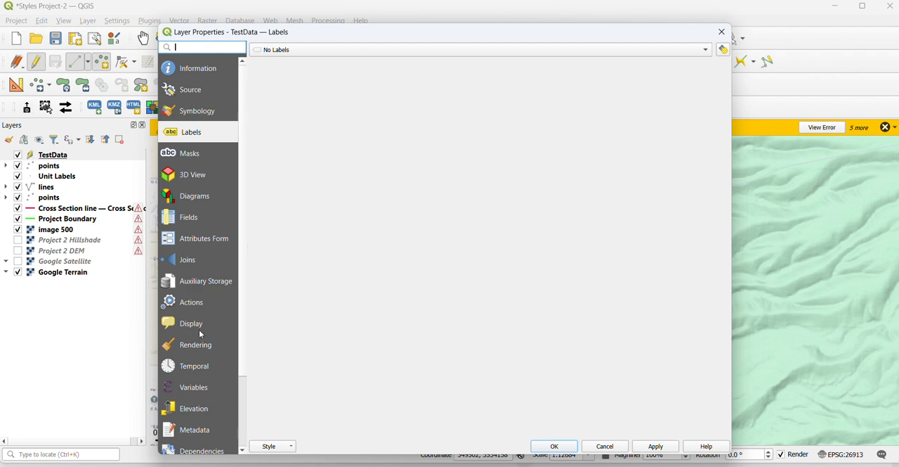
left_click(177, 114)
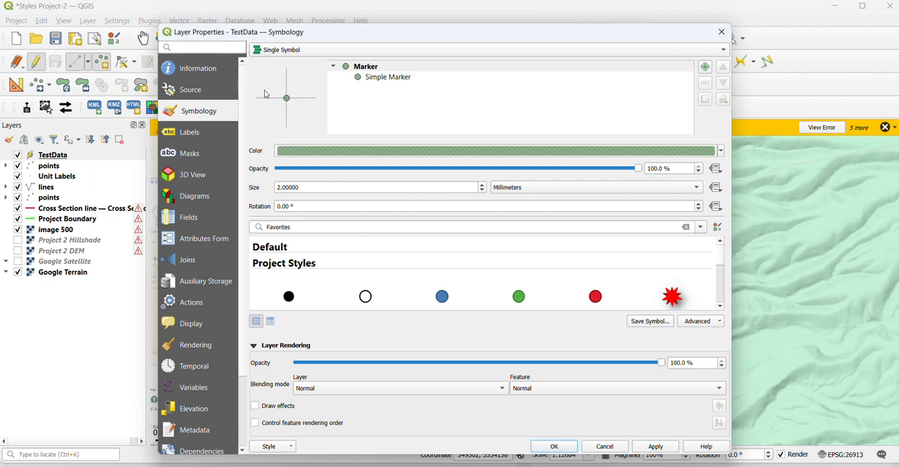
left_click(278, 52)
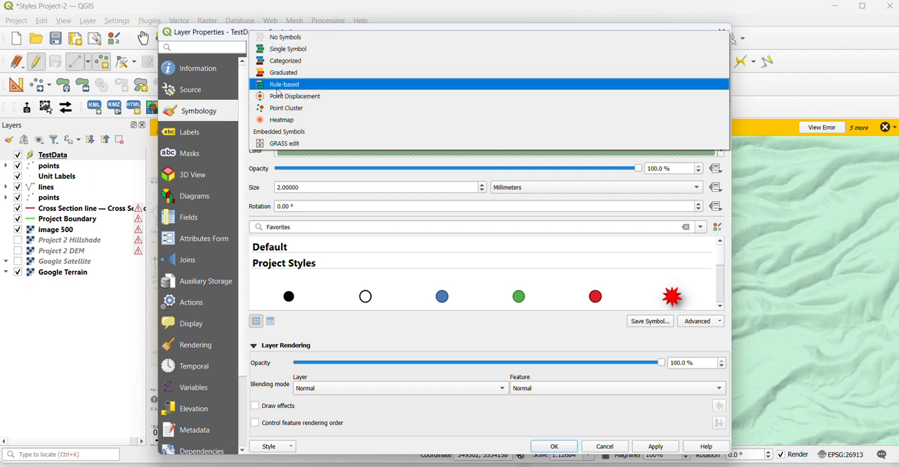
left_click(279, 85)
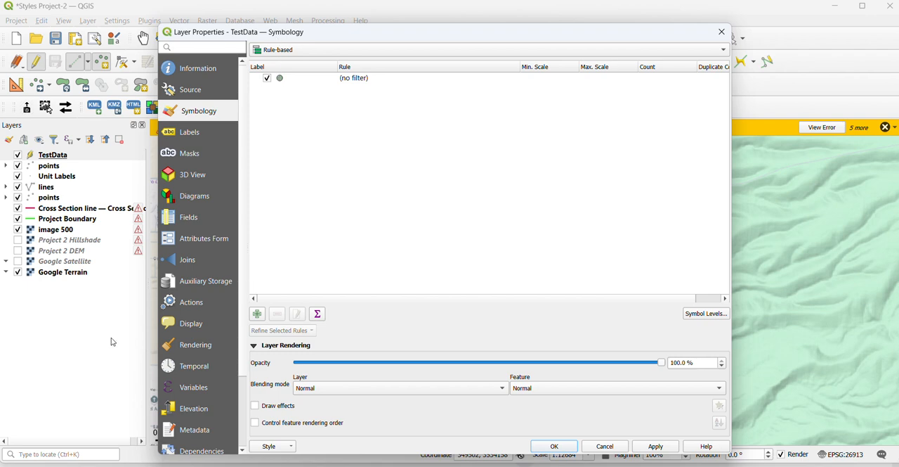
Add a new symbology rule to TestData and label it bedding
left_click(258, 314)
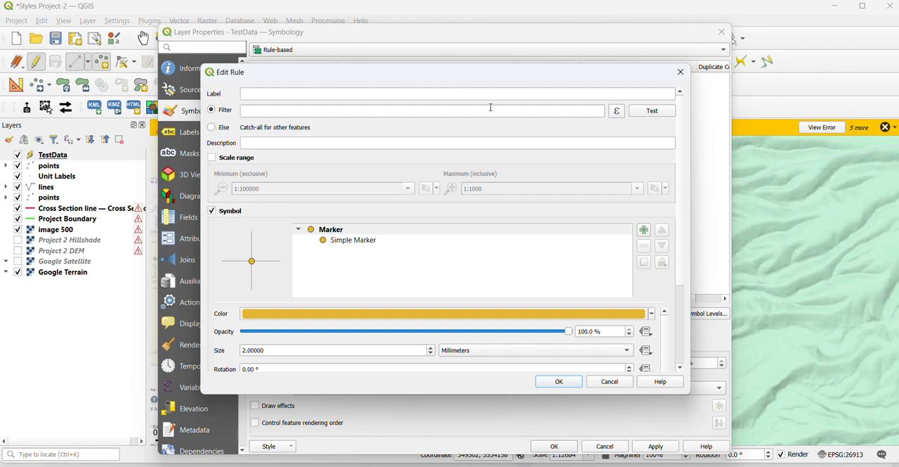
left_click(618, 113)
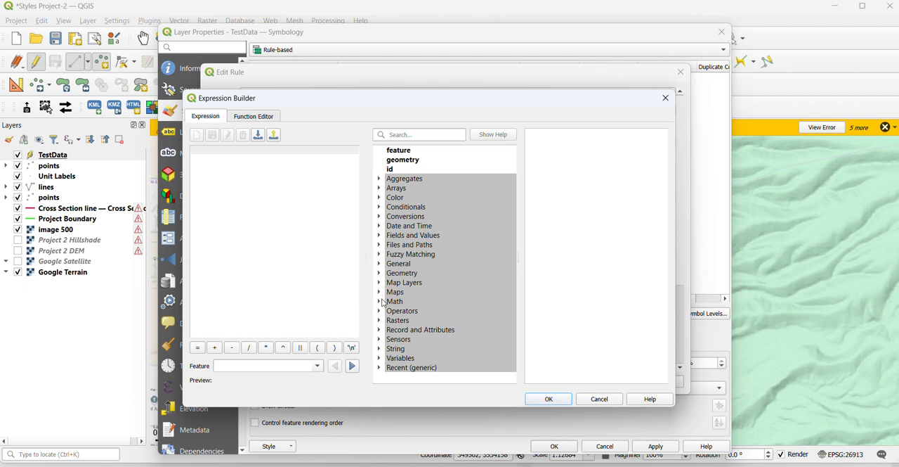
left_click(594, 400)
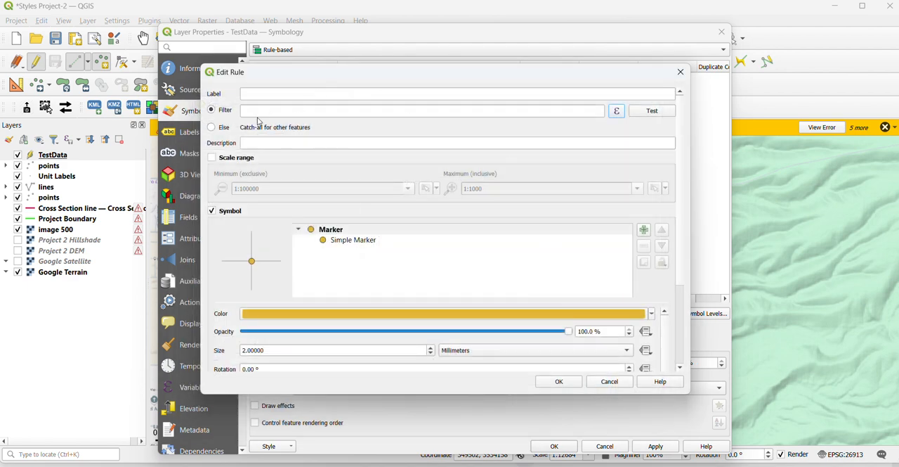
left_click(292, 96)
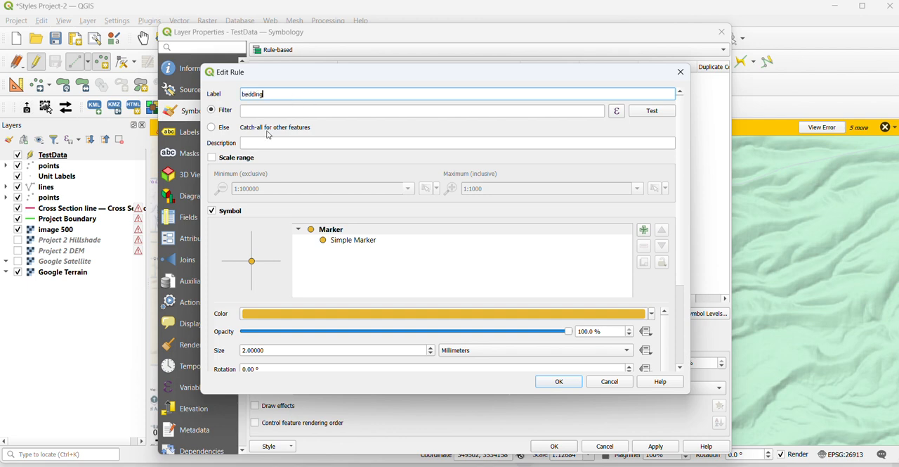
Build the bedding rule's filter expression "Reature_Type" = 'bedding' from the layer's fields and unique values
left_click(617, 112)
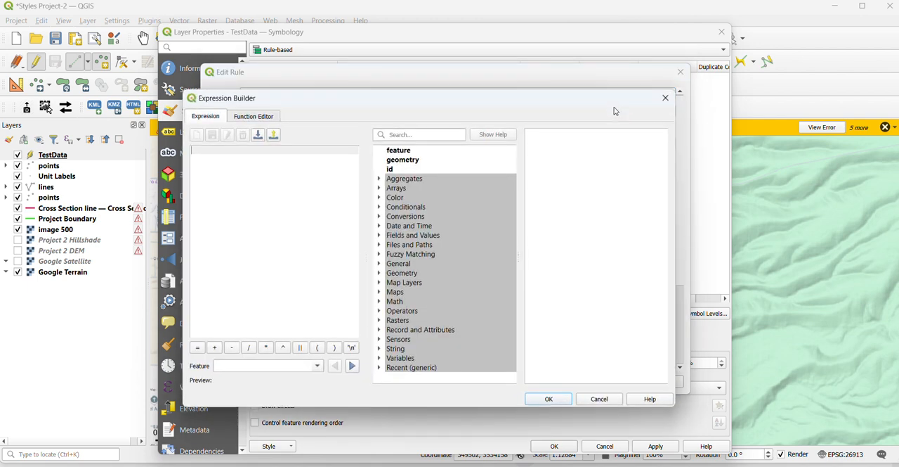
left_click(380, 236)
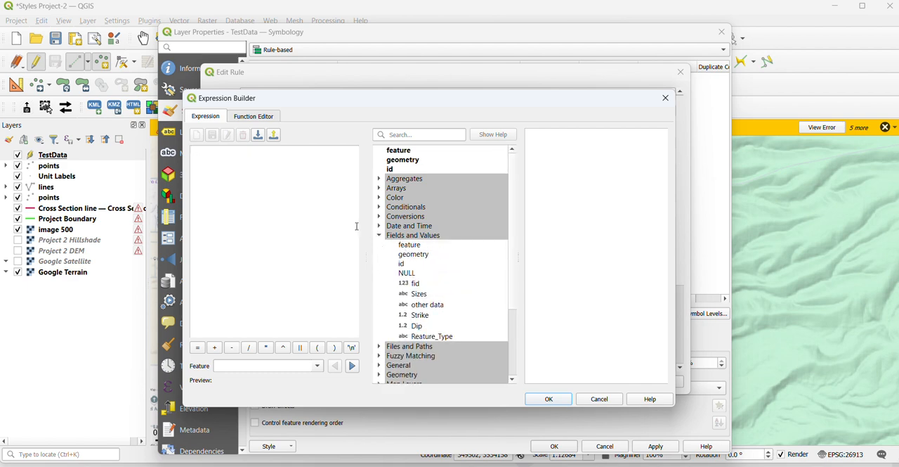
scroll(404, 285, "down", 1)
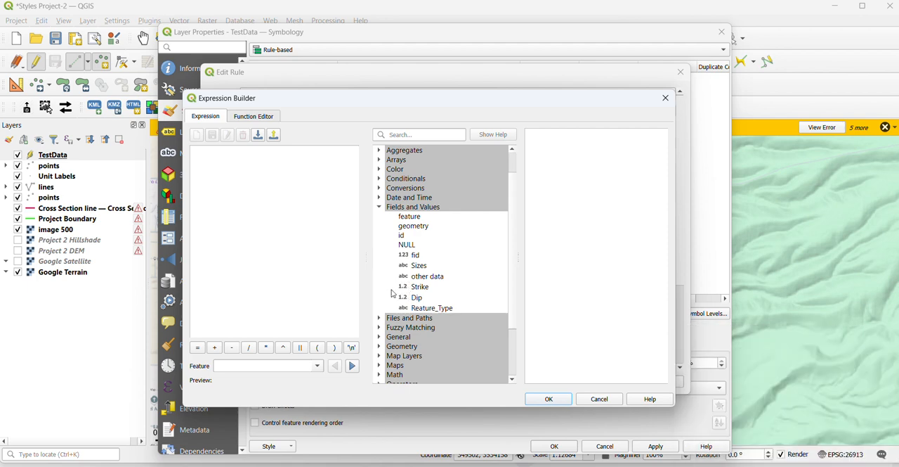
left_click(422, 311)
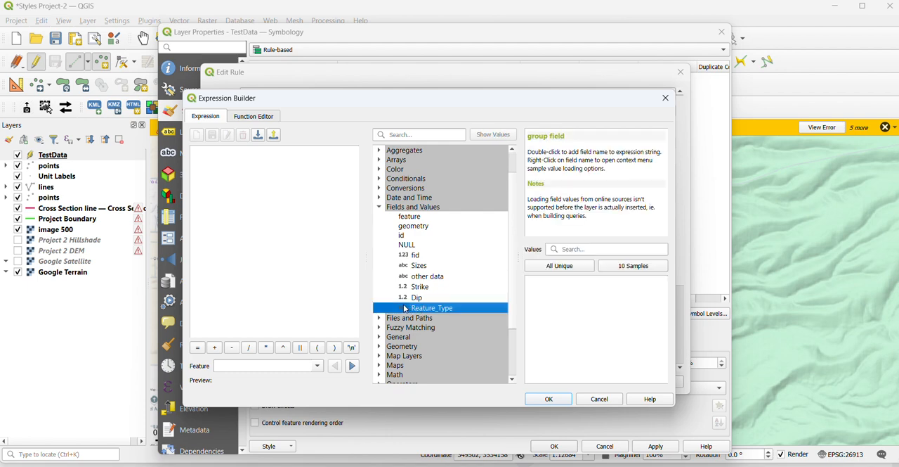
double_click(406, 308)
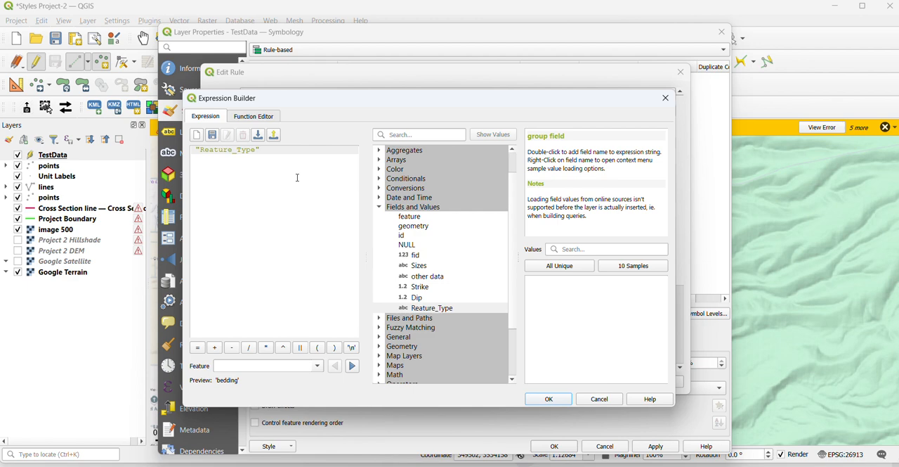
type("=")
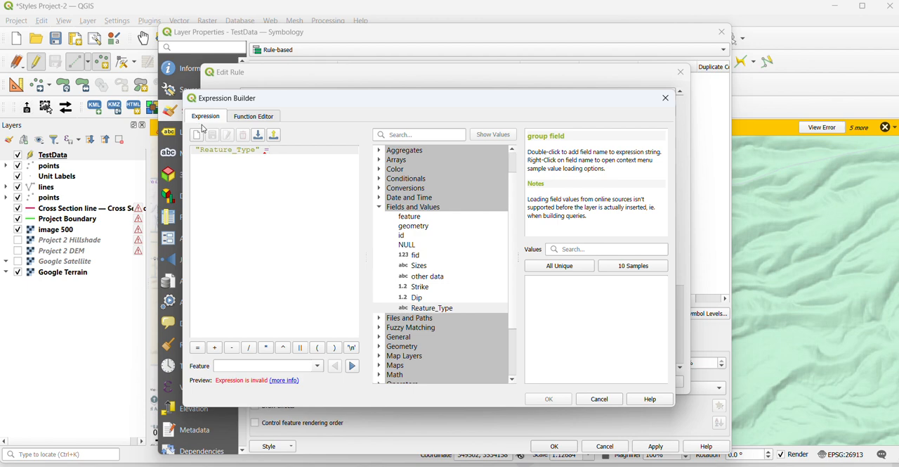
left_click(562, 267)
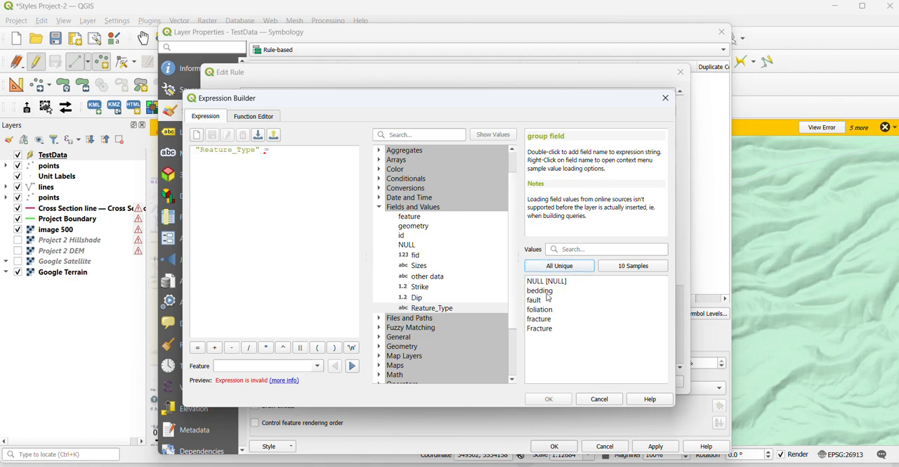
left_click(544, 292)
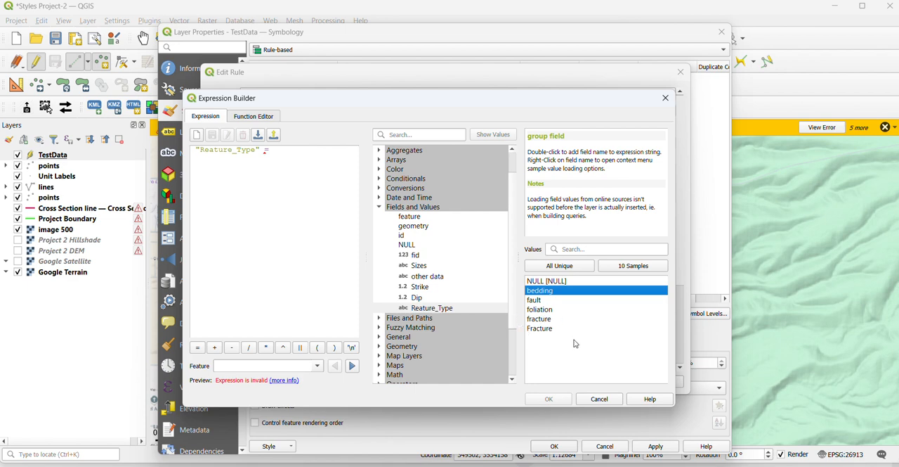
double_click(533, 293)
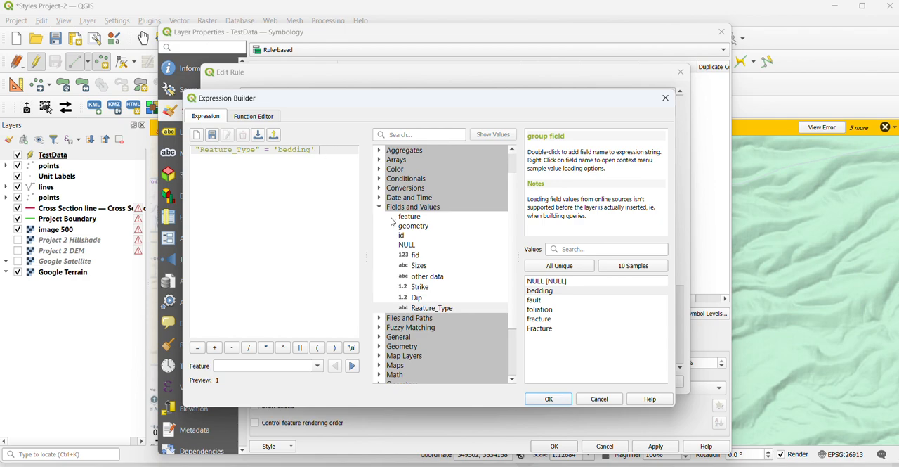
left_click(545, 400)
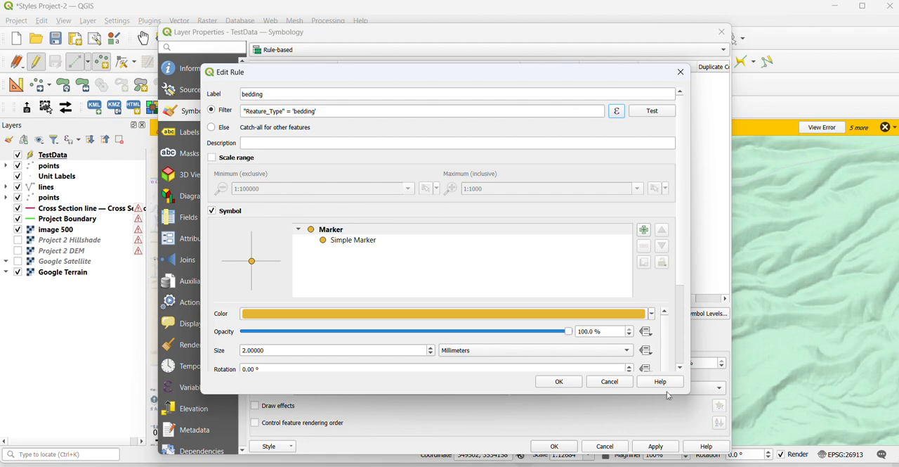
Accept the bedding rule and add a second rule with the filter expression "Reature_Type" = 'fault'
left_click(555, 383)
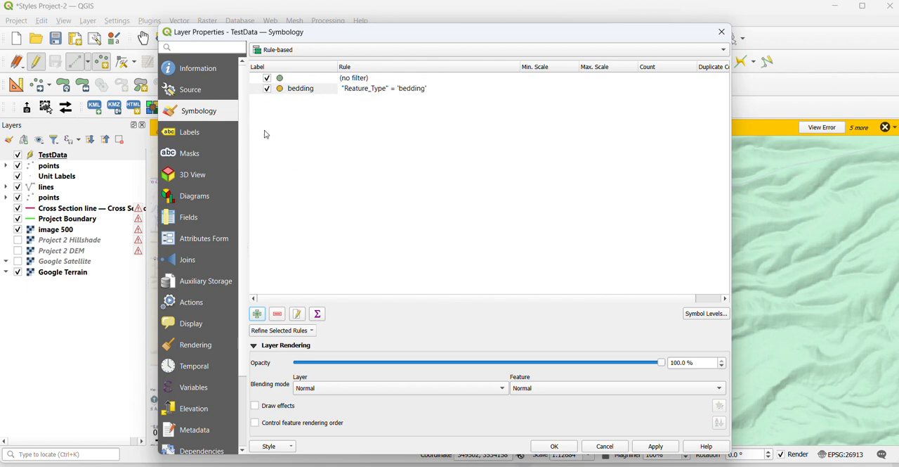
left_click(257, 315)
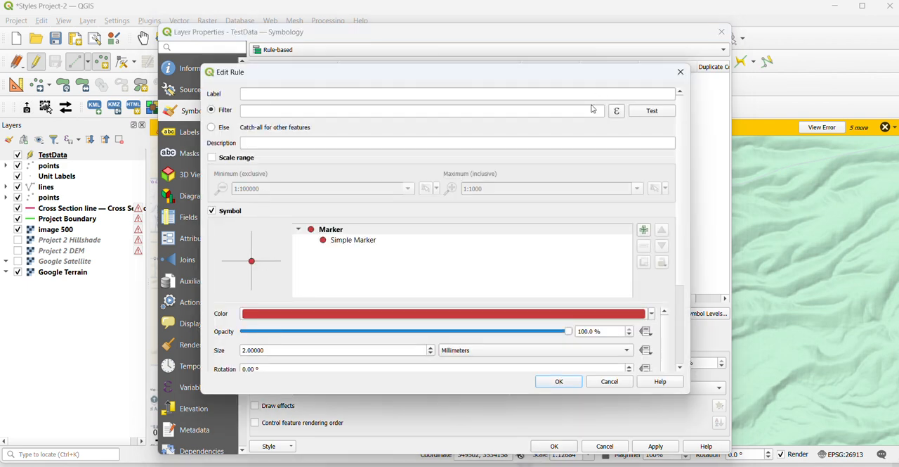
left_click(617, 112)
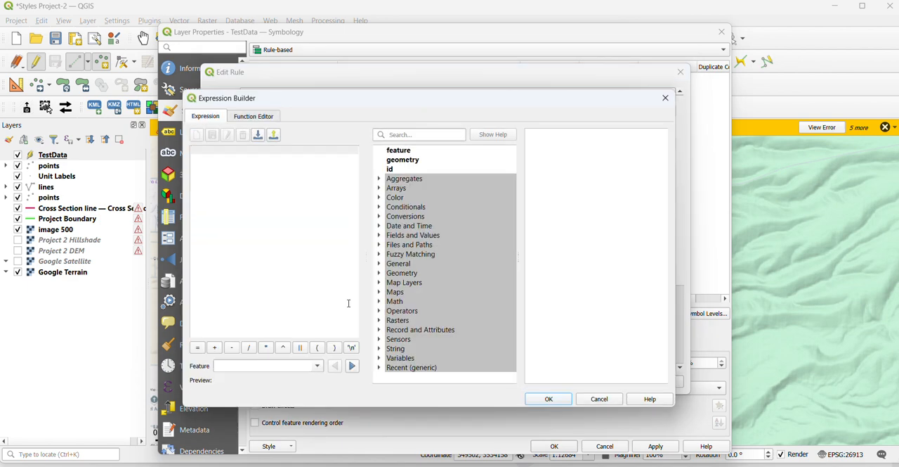
left_click(379, 236)
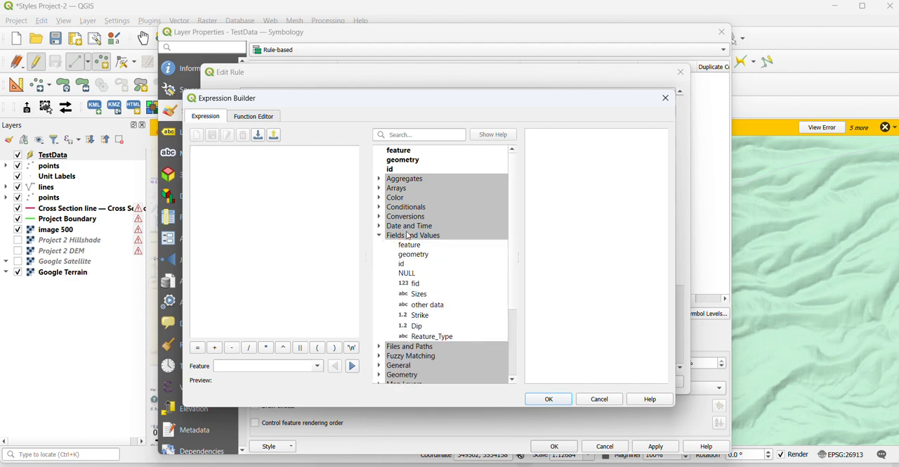
double_click(420, 336)
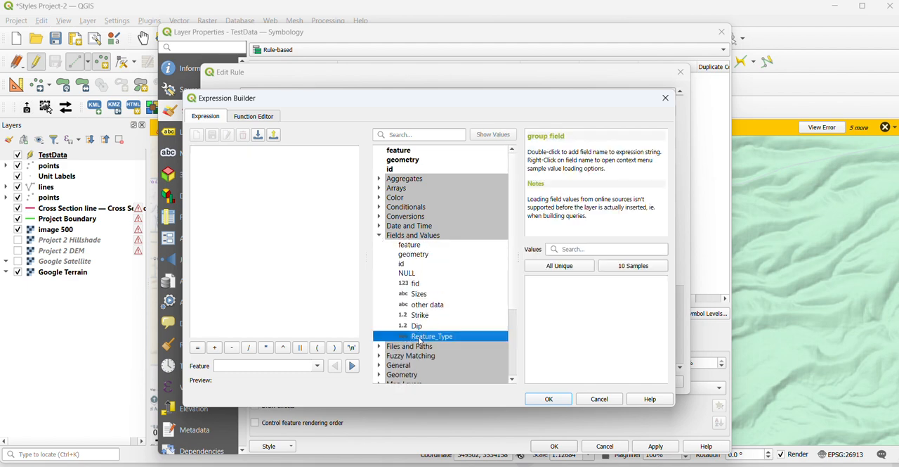
left_click(552, 267)
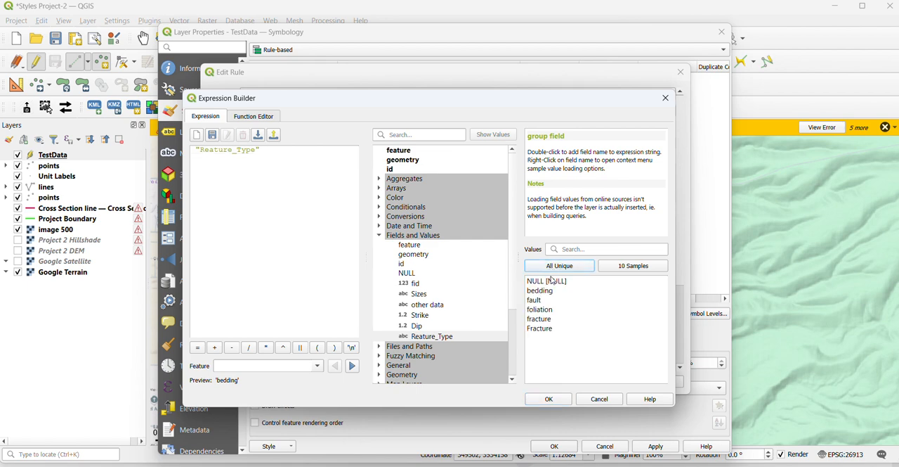
double_click(538, 300)
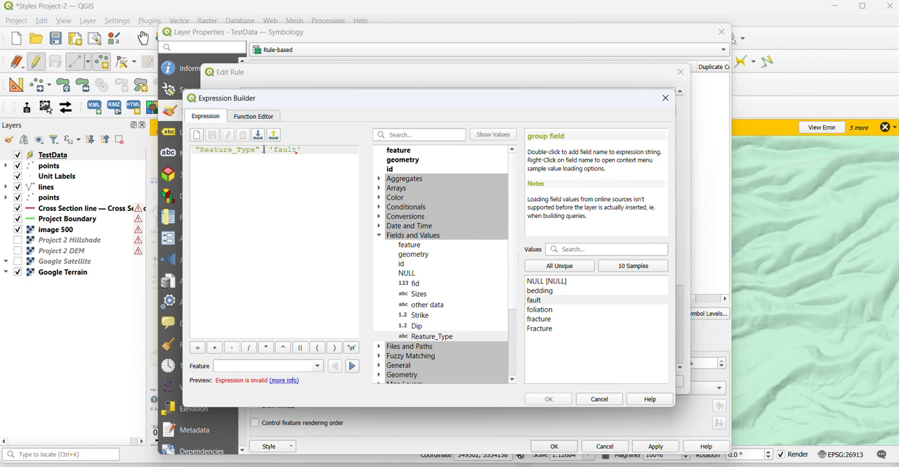
type("=")
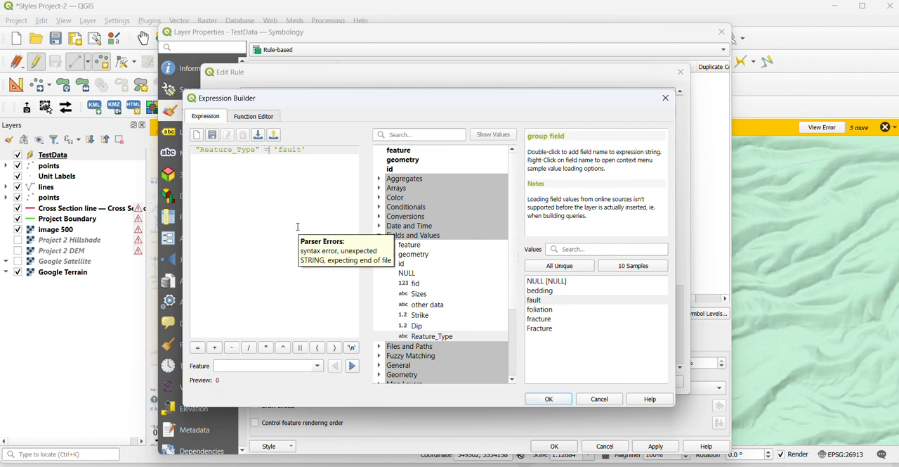
left_click(545, 399)
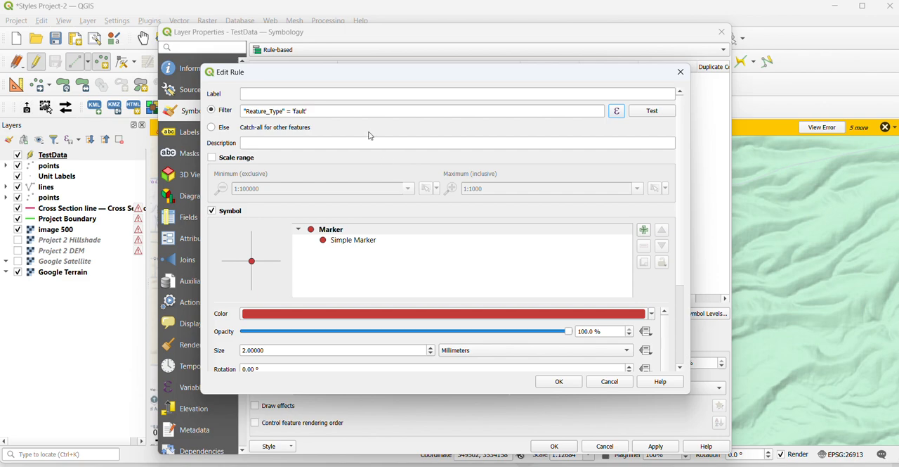
left_click(560, 383)
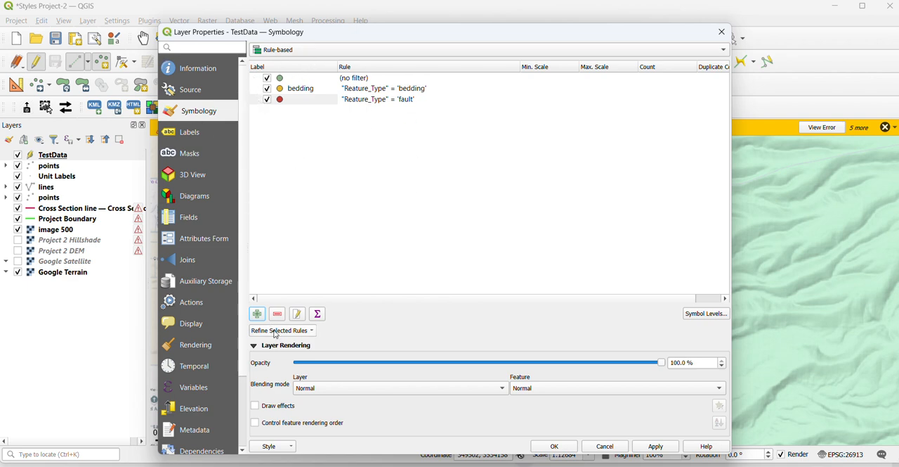
Add an Else rule that catches all other TestData features
left_click(258, 314)
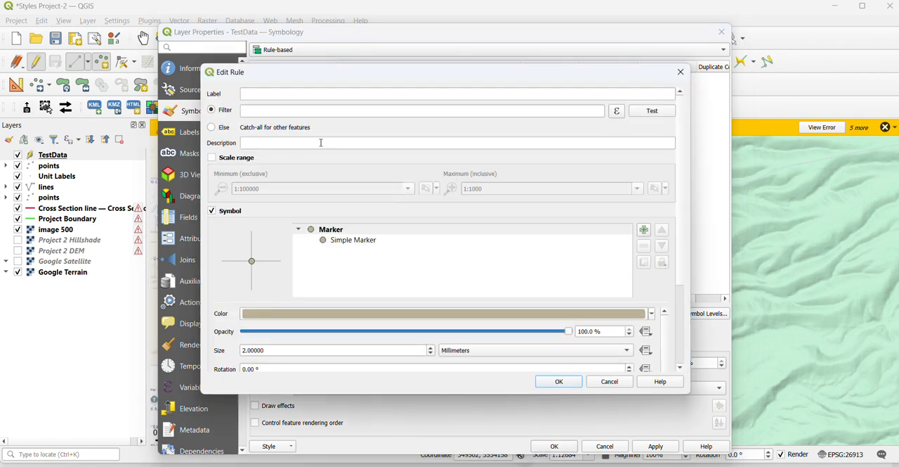
left_click(212, 129)
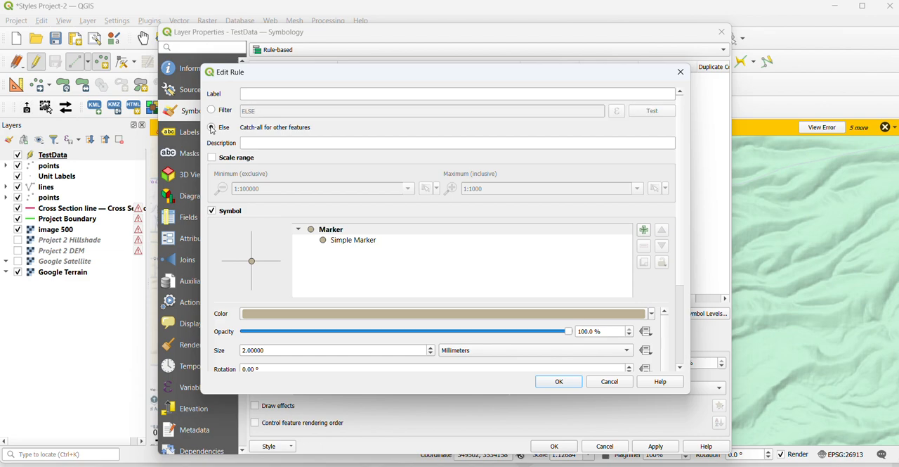
left_click(552, 383)
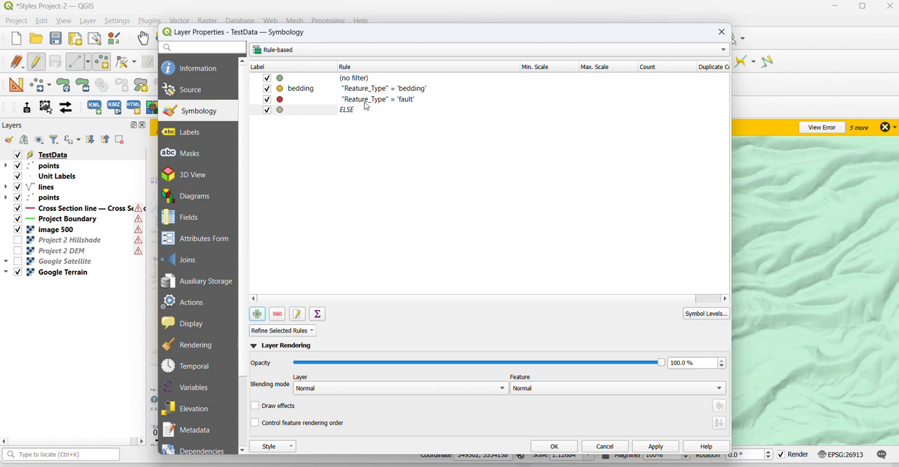
Remove the rule without a filter from TestData and apply the rule-based symbology to the map
left_click(282, 80)
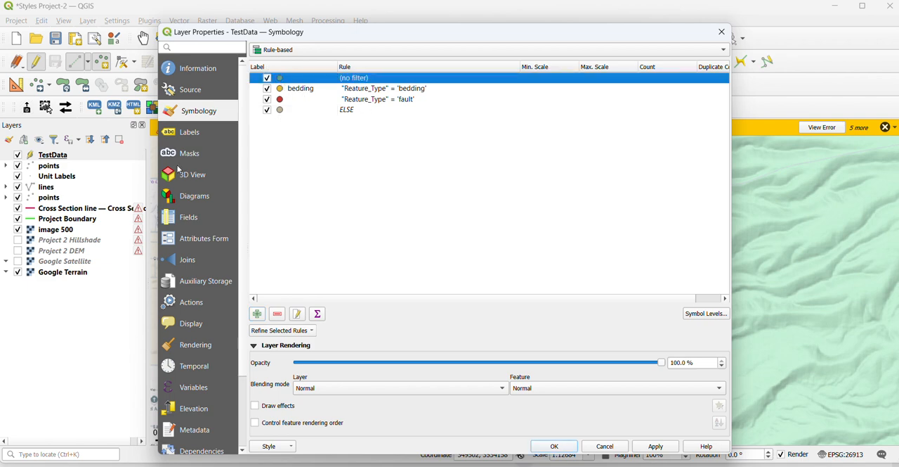
left_click(280, 315)
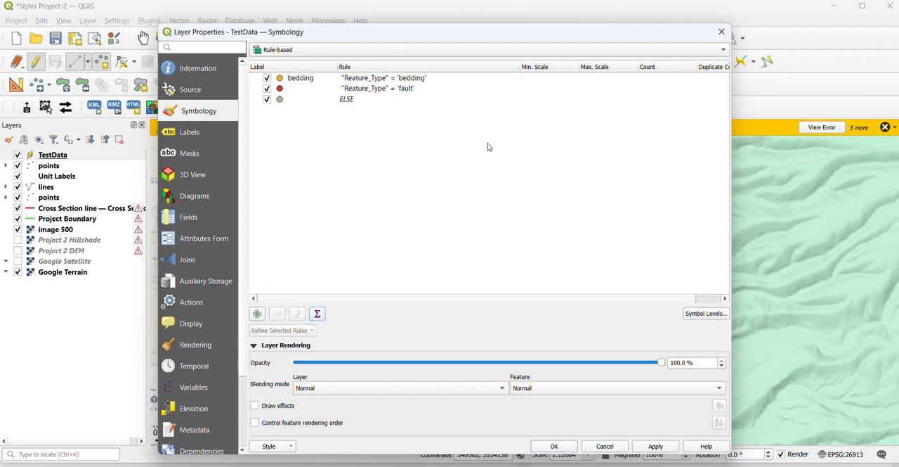
left_click(653, 448)
left_click(543, 447)
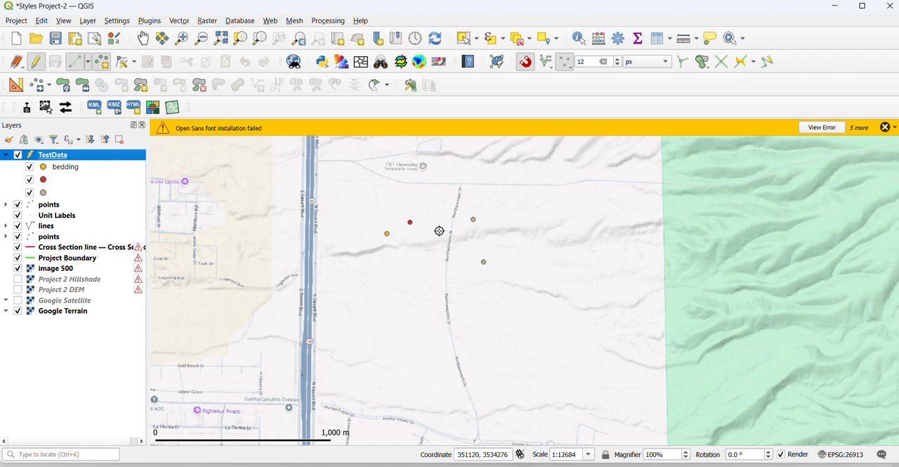
left_click(47, 168)
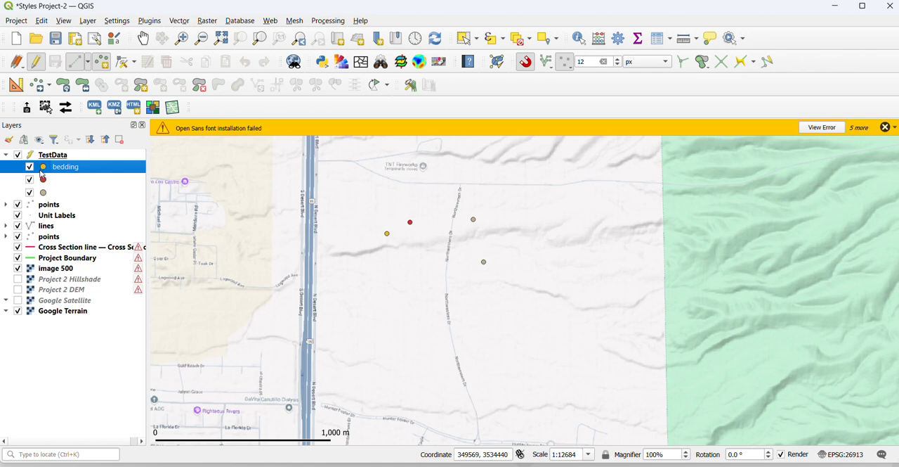
double_click(43, 169)
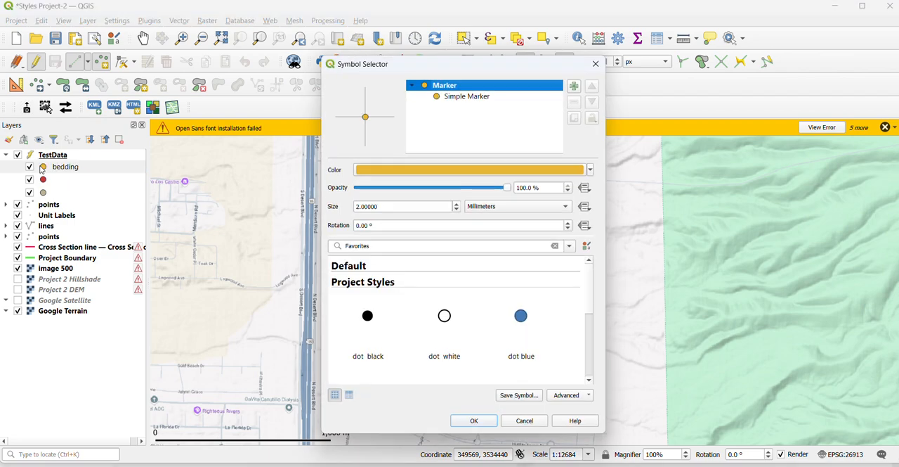
left_click(596, 65)
Reopen TestData's symbology settings and label the 'fault' filter rule as fault
left_click(40, 158)
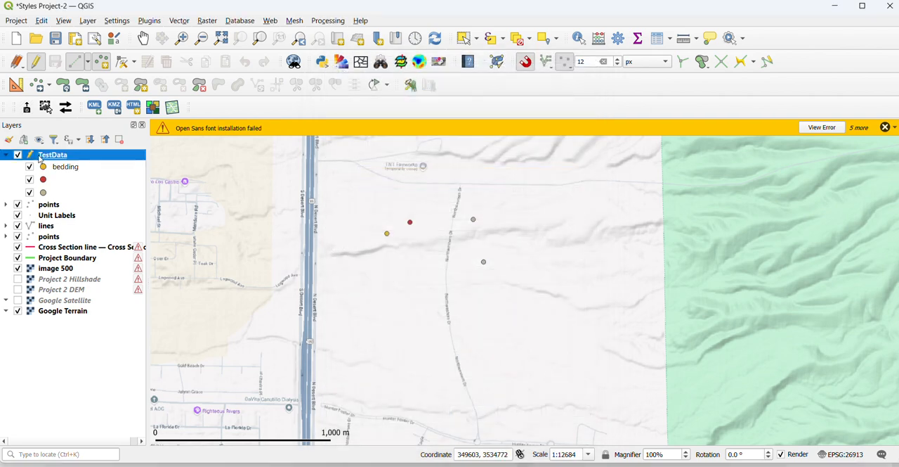
double_click(44, 159)
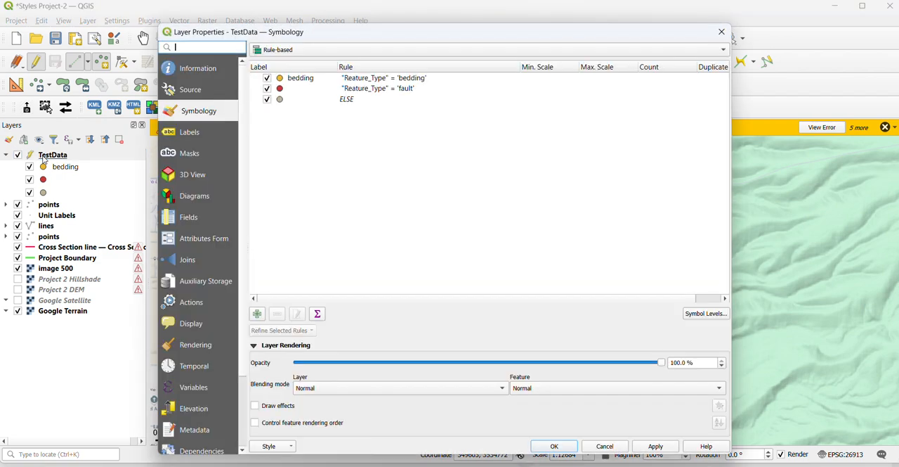
left_click(314, 93)
double_click(314, 90)
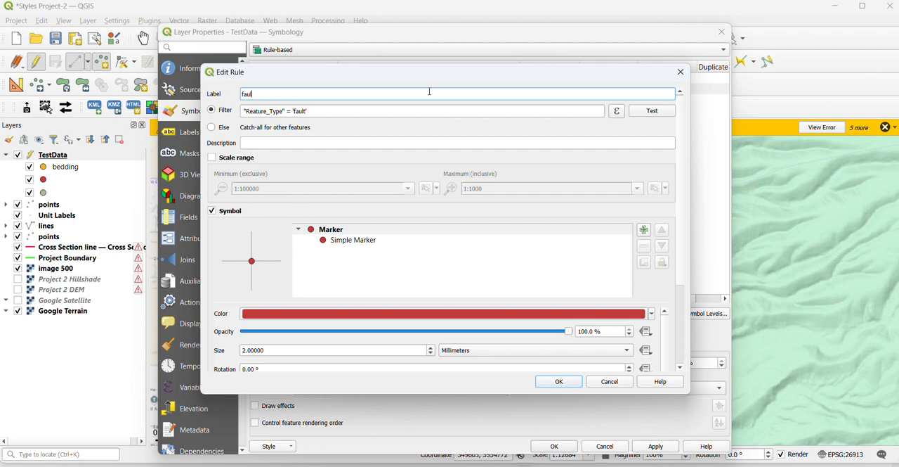
left_click(562, 383)
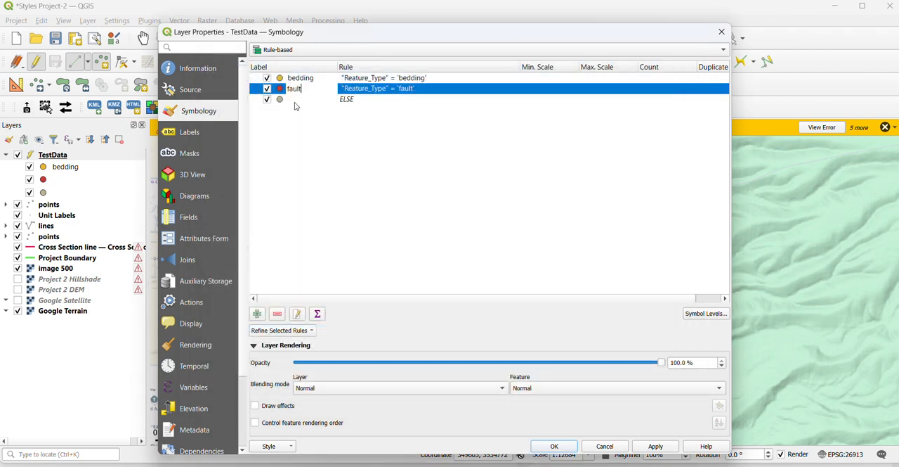
Label the Else rule as no feature
left_click(297, 101)
double_click(297, 100)
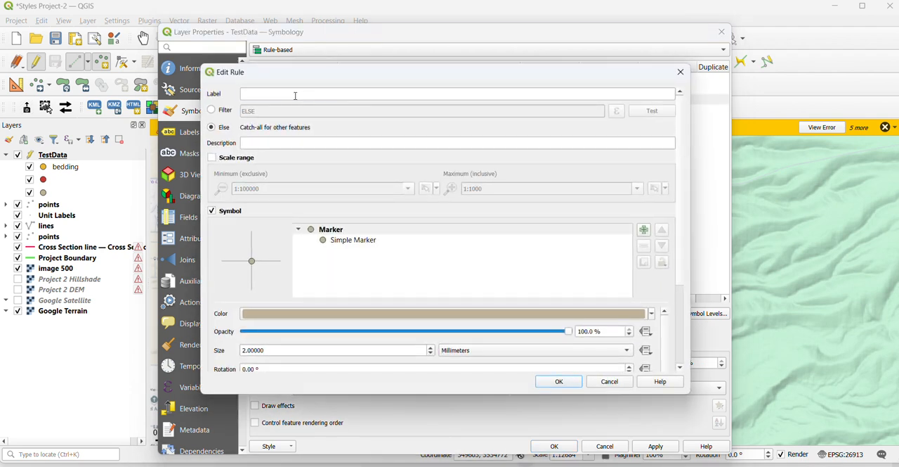
left_click(295, 96)
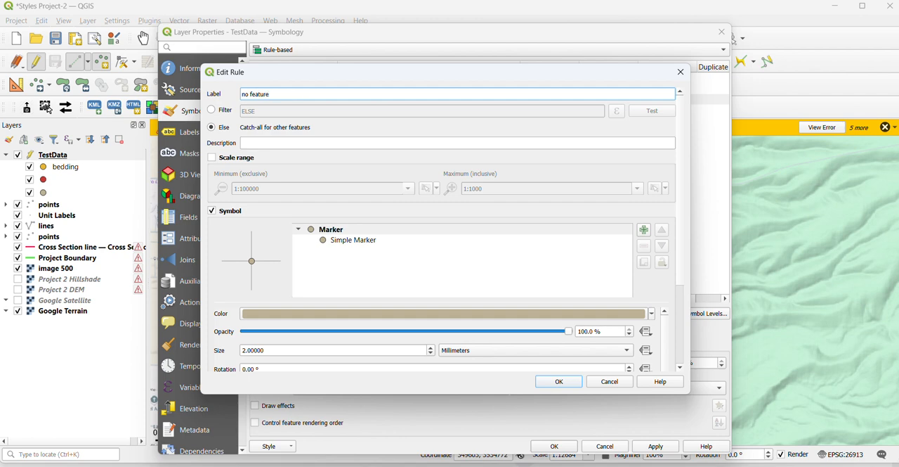
left_click(553, 380)
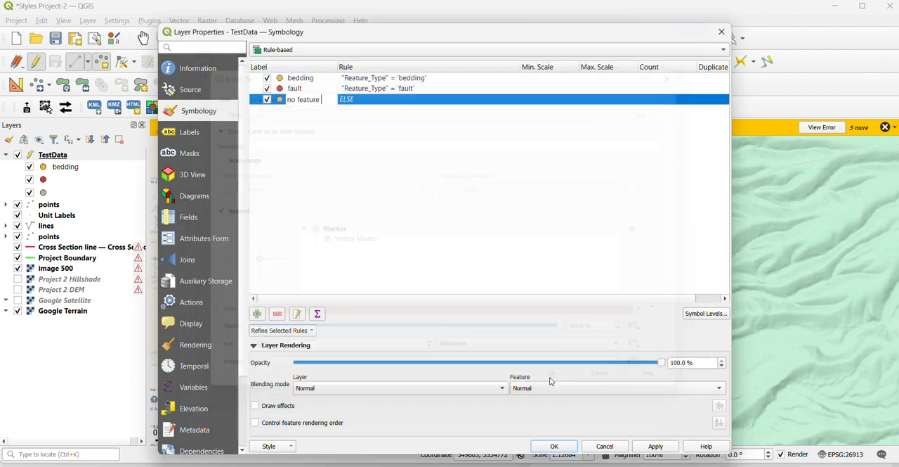
left_click(384, 159)
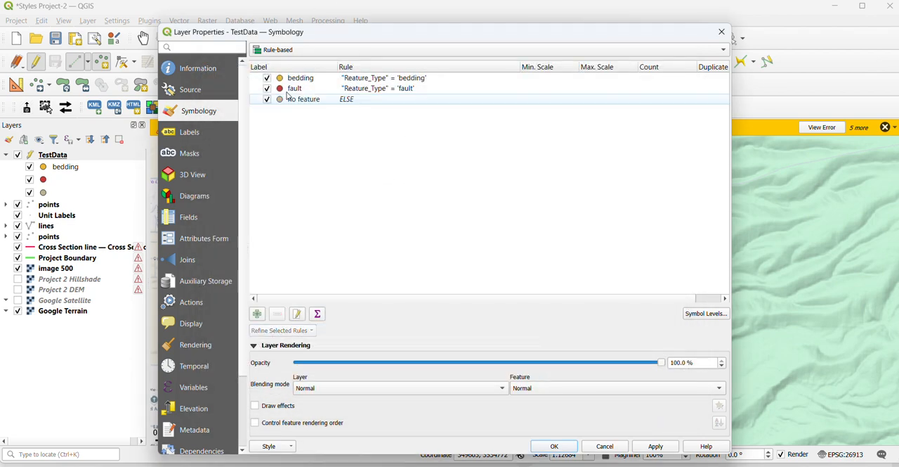
Edit the bedding rule and change its symbol layer type from Simple Marker to SVG Marker
left_click(280, 80)
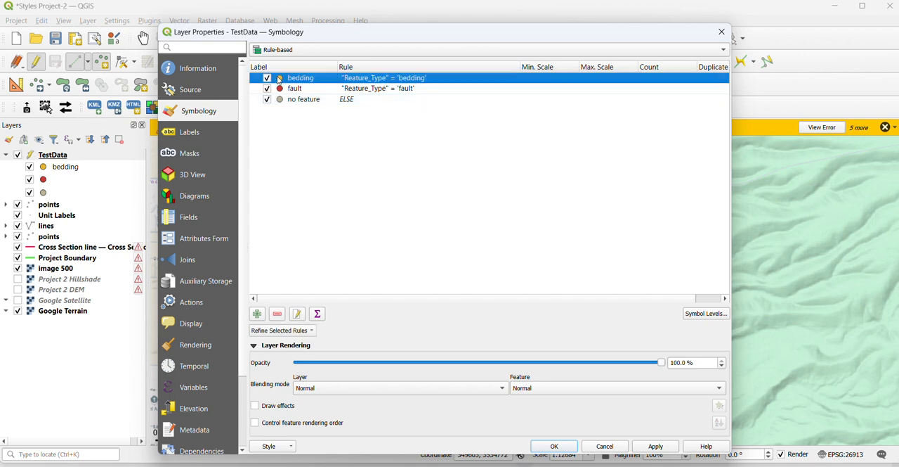
double_click(280, 81)
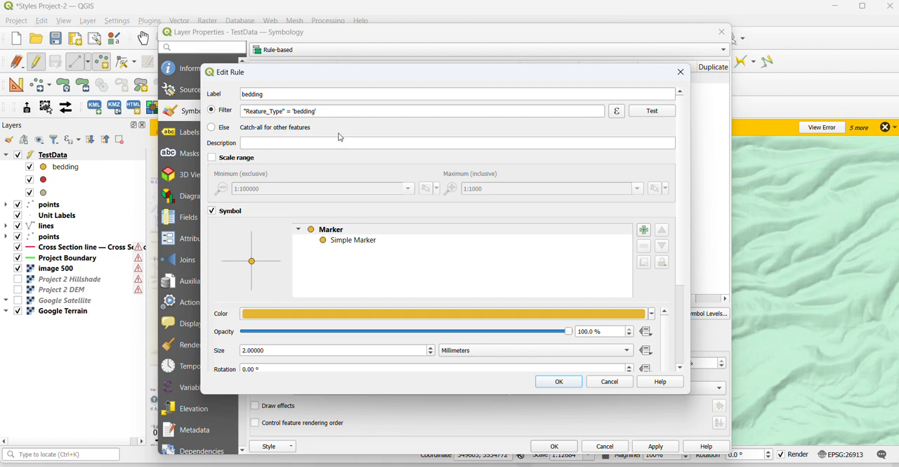
left_click_drag(335, 73, 292, 45)
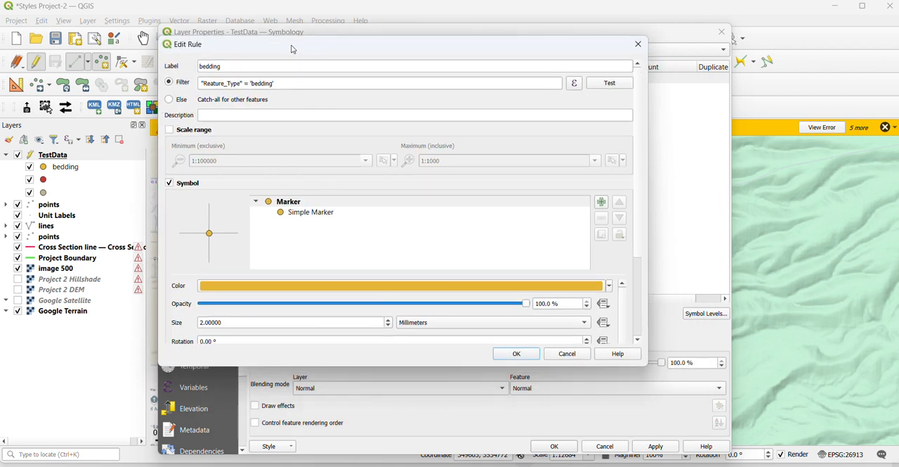
left_click(306, 214)
scroll(311, 196, "down", 2)
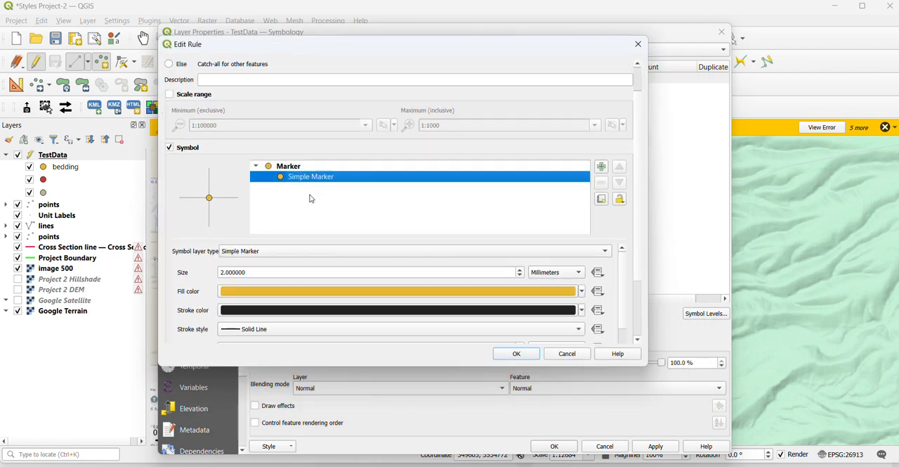
left_click(297, 257)
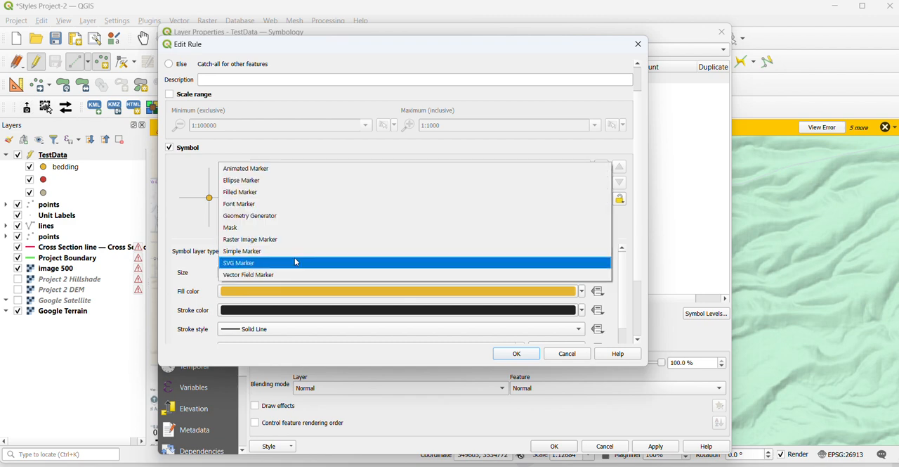
left_click(298, 263)
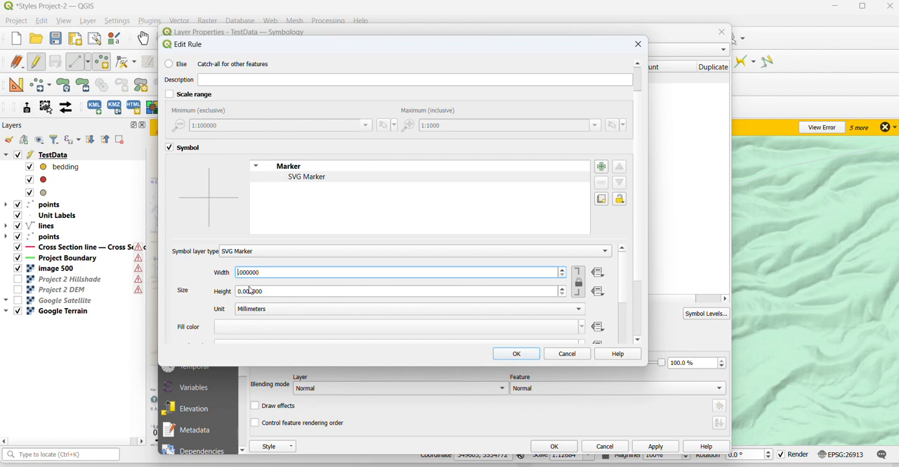
Set the bedding SVG marker's size to 6 mm and load bedding.svg from the Geologysymbols folder as its symbol
type("6.")
scroll(641, 232, "down", 2)
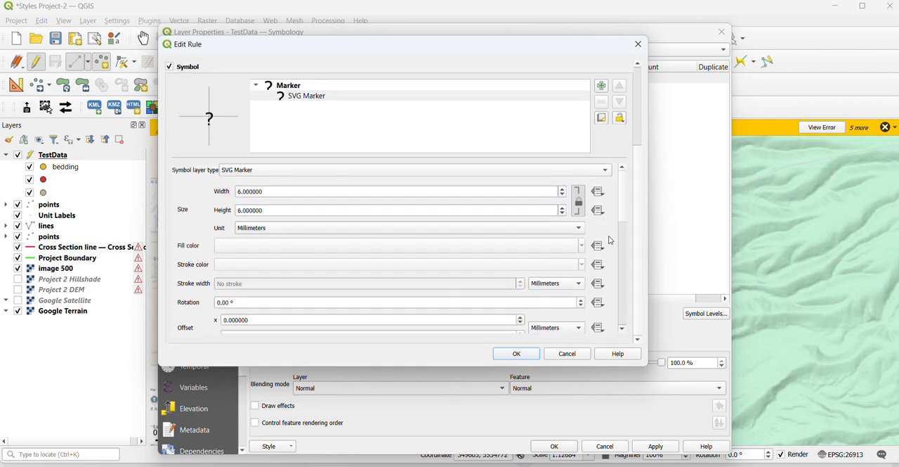
scroll(621, 202, "down", 5)
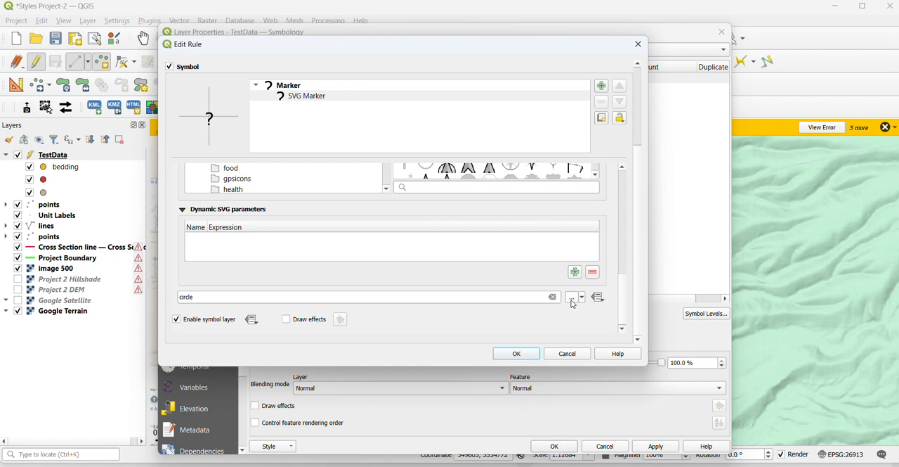
left_click(574, 302)
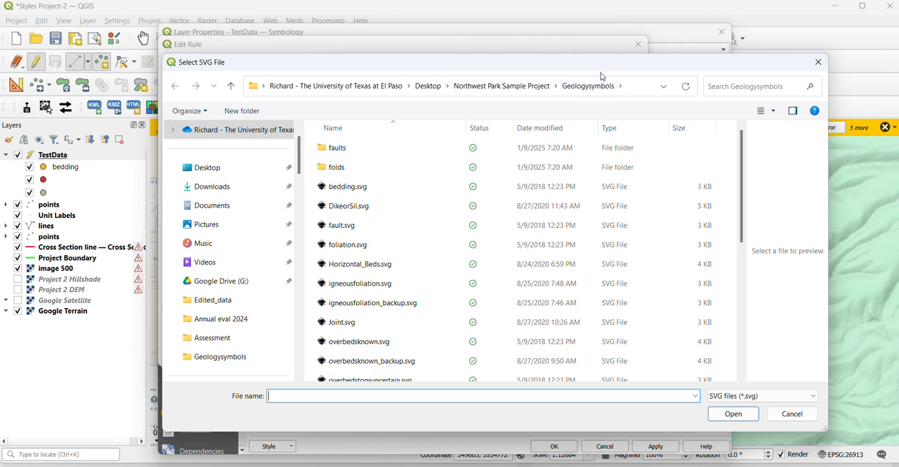
left_click(519, 86)
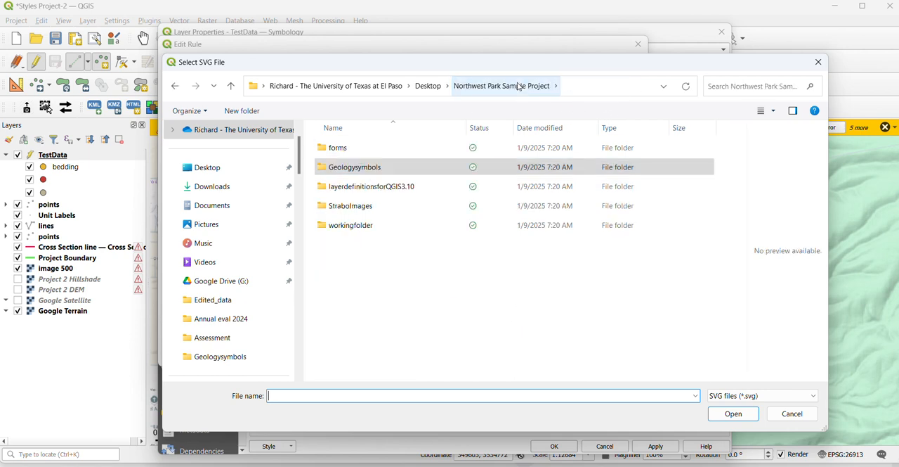
left_click(364, 168)
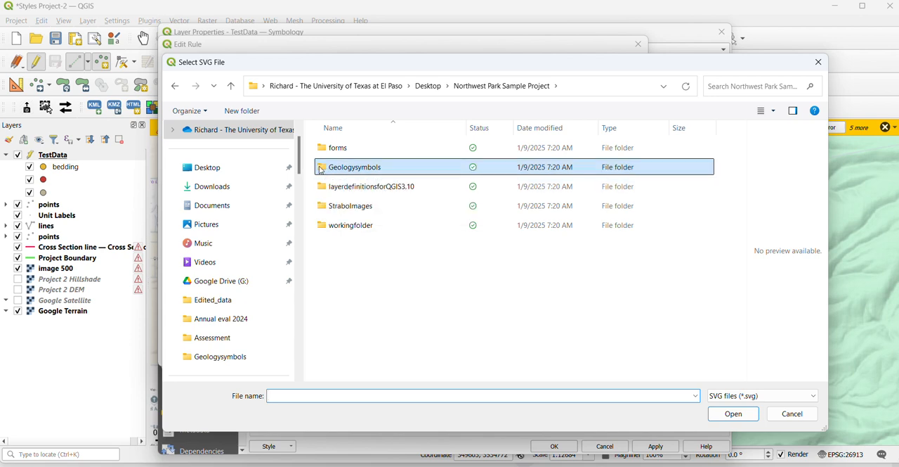
double_click(320, 169)
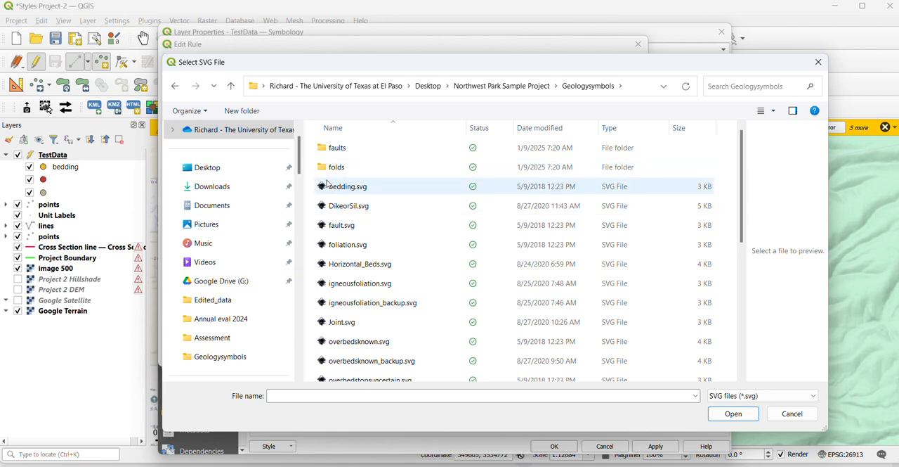
left_click(331, 192)
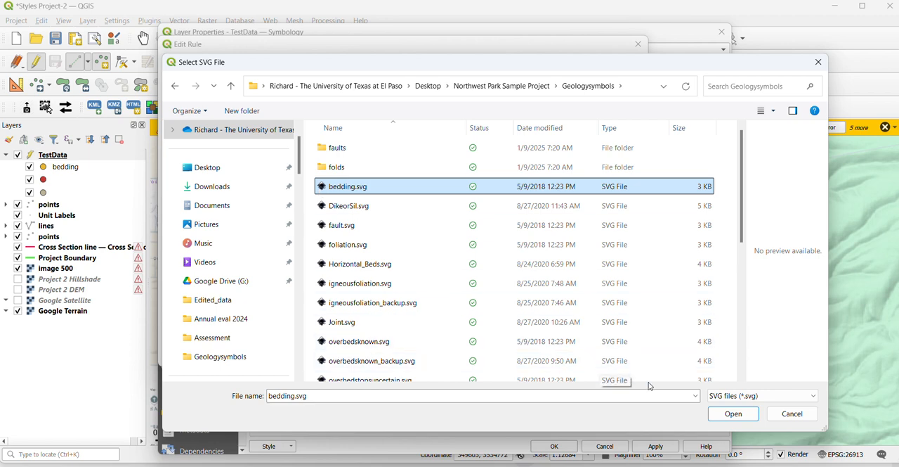
left_click(731, 414)
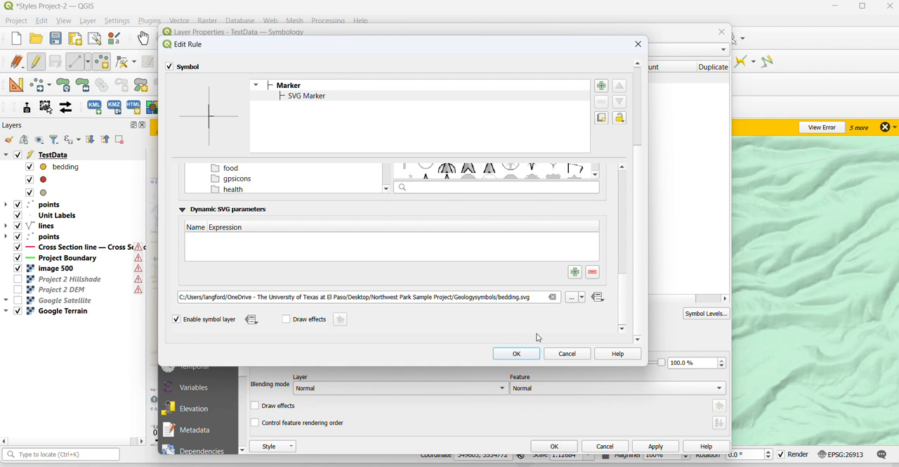
left_click(523, 353)
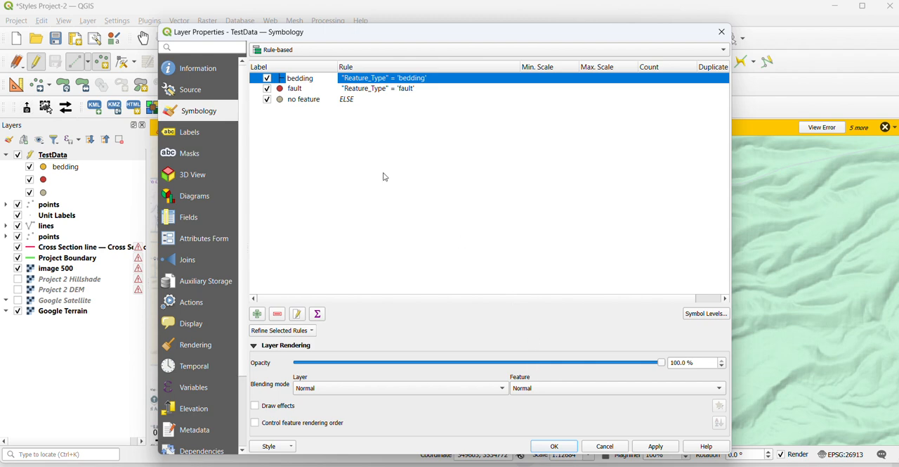
Edit the fault rule, changing its symbol layer type to SVG Marker with a size of 6 mm
left_click(285, 91)
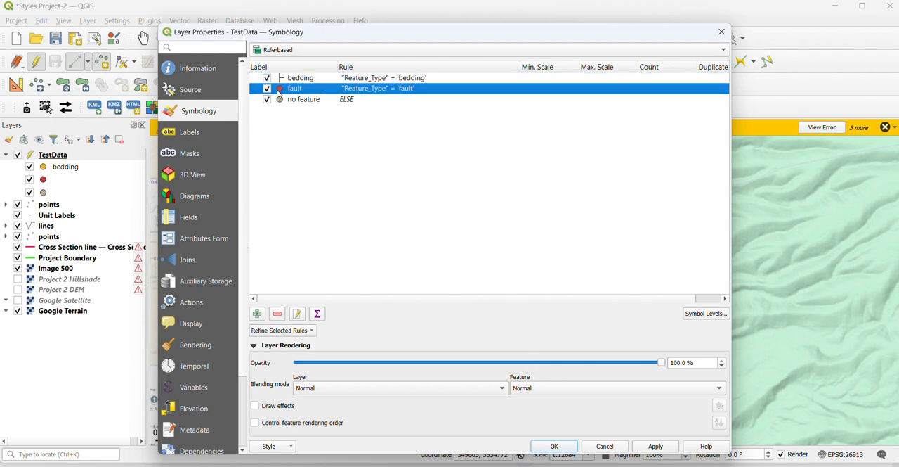
double_click(280, 91)
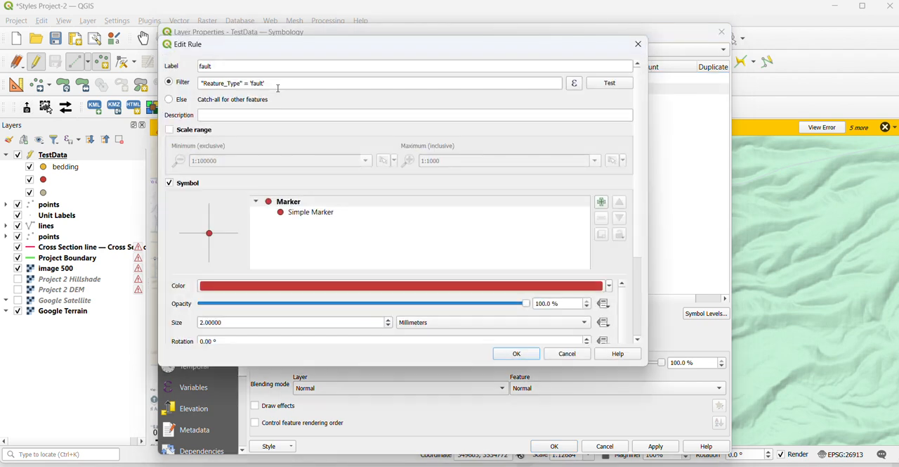
left_click(574, 84)
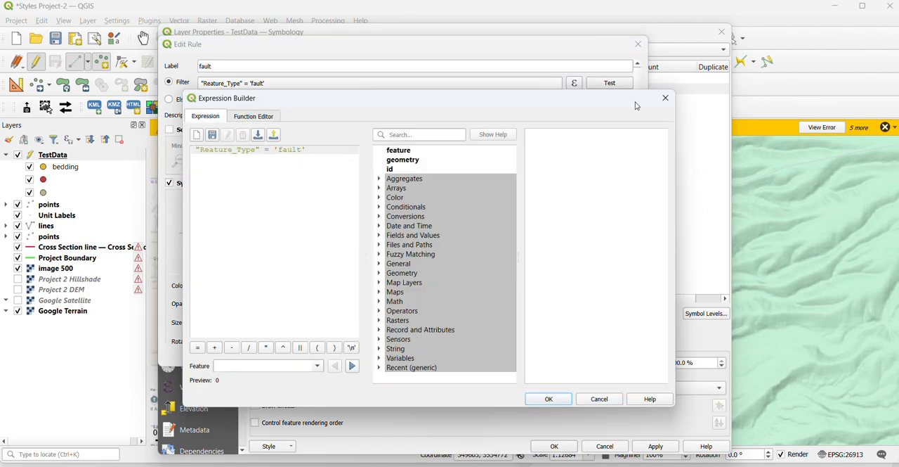
left_click(665, 100)
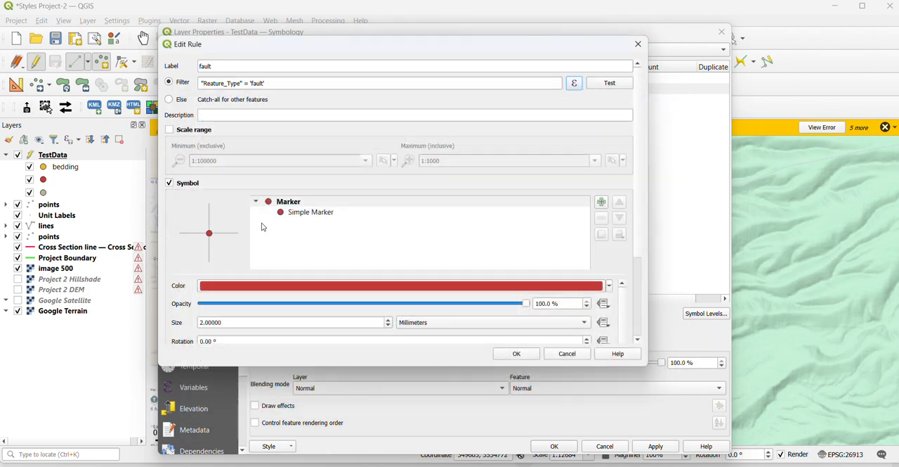
left_click(314, 212)
left_click(273, 288)
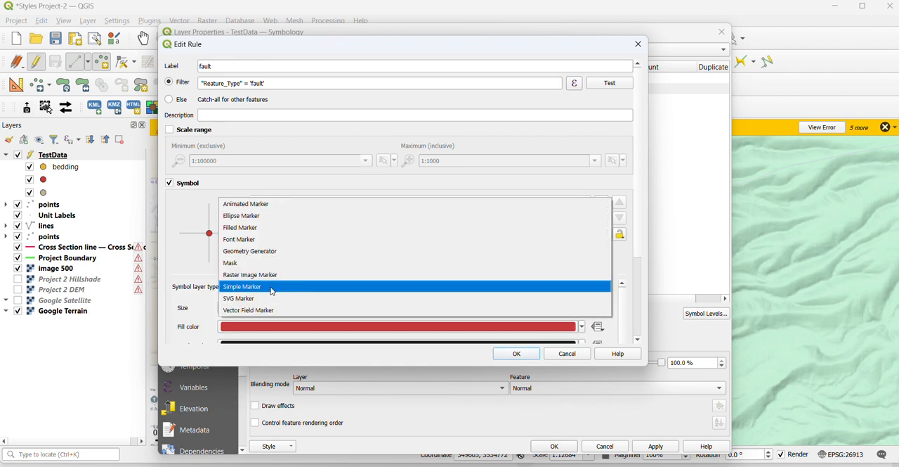
left_click(268, 299)
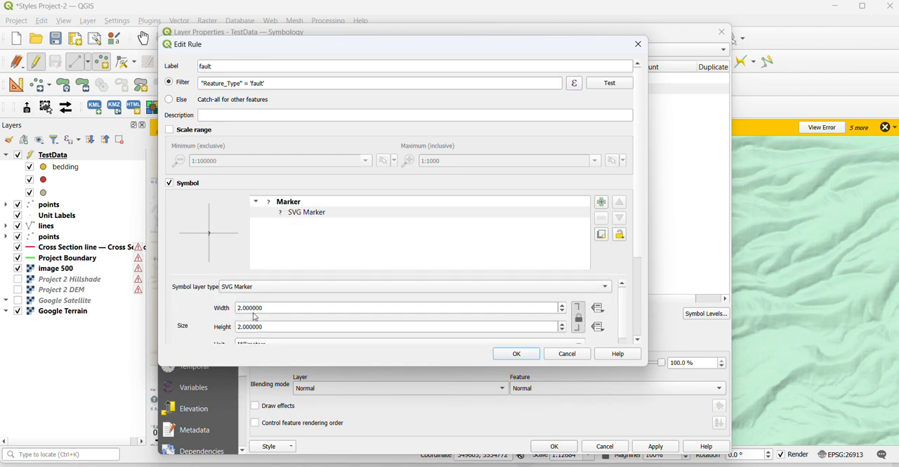
left_click(245, 308)
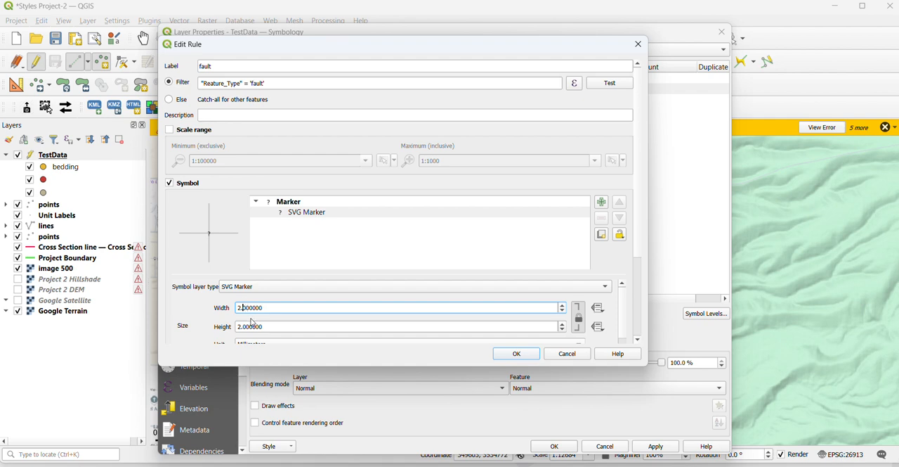
type("6")
Load fault.svg from the Geologysymbols folder as the fault rule's marker and accept the rule
scroll(636, 233, "down", 5)
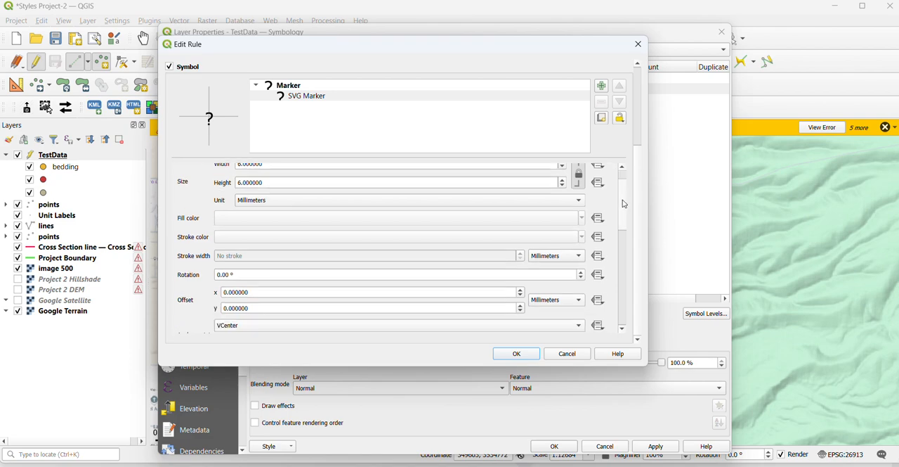
left_click_drag(623, 201, 632, 331)
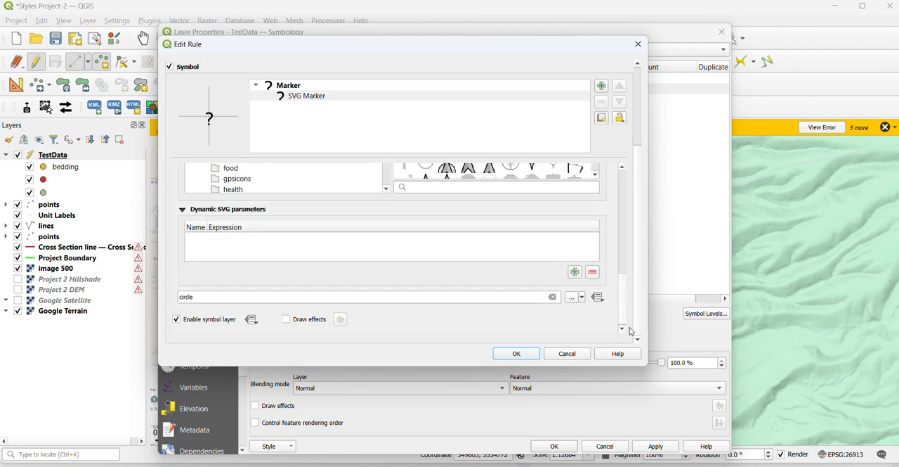
left_click(571, 298)
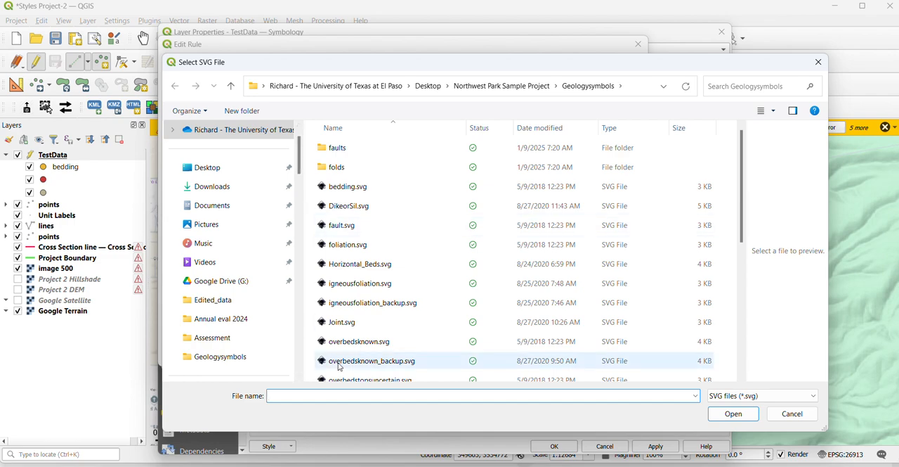
scroll(337, 330, "down", 2)
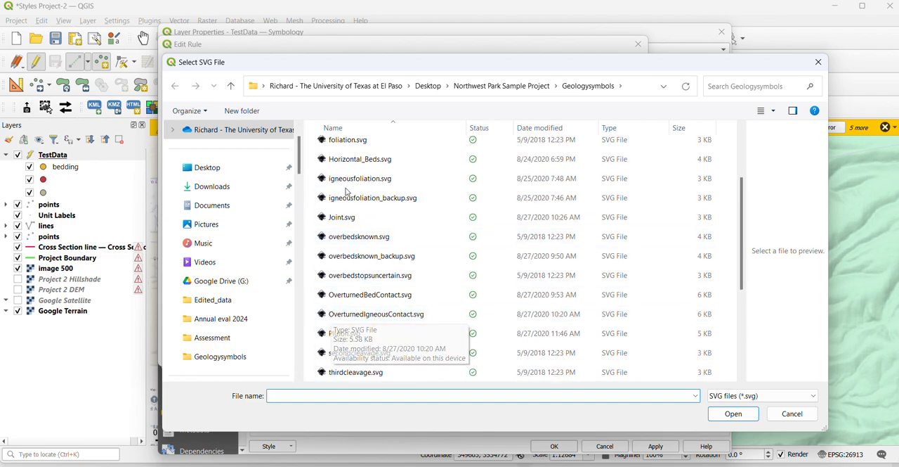
scroll(357, 260, "down", 2)
scroll(357, 259, "up", 4)
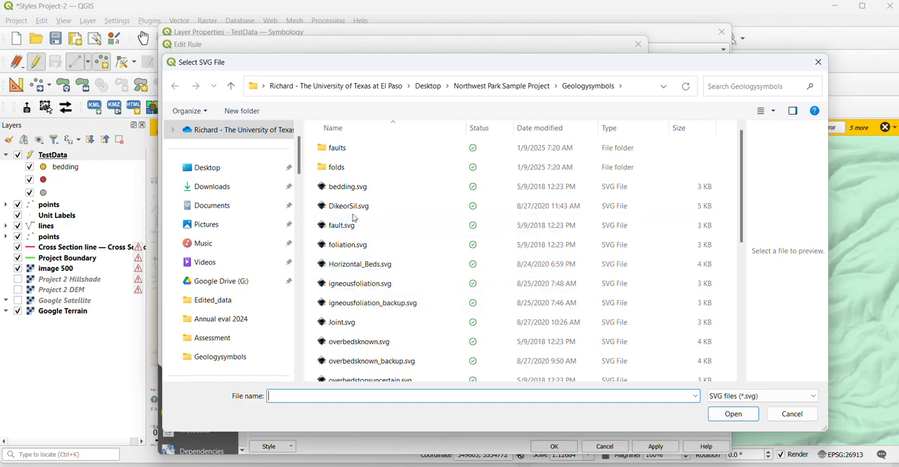
left_click(326, 225)
double_click(324, 224)
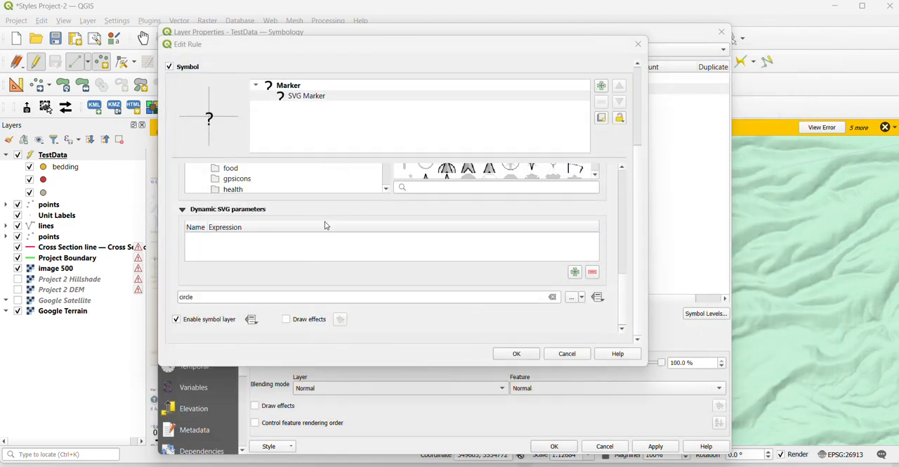
left_click(517, 353)
left_click(336, 141)
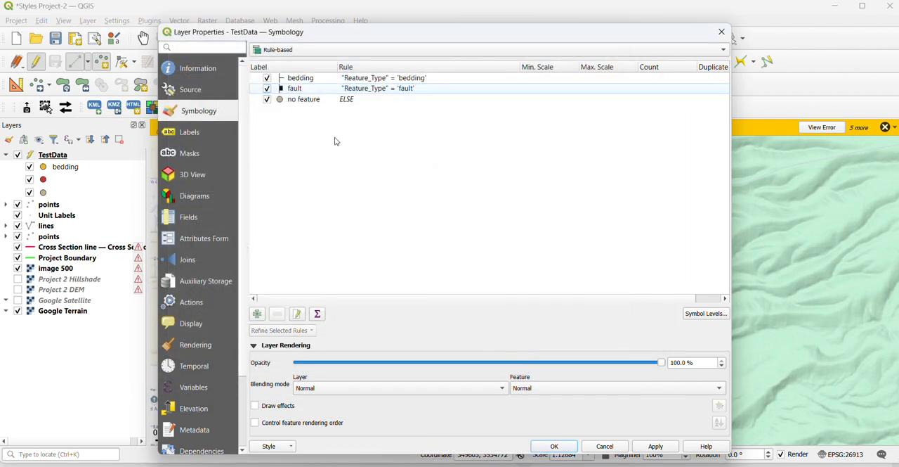
Set the no feature rule's marker fill color to black and apply the symbology to the TestData layer
double_click(279, 103)
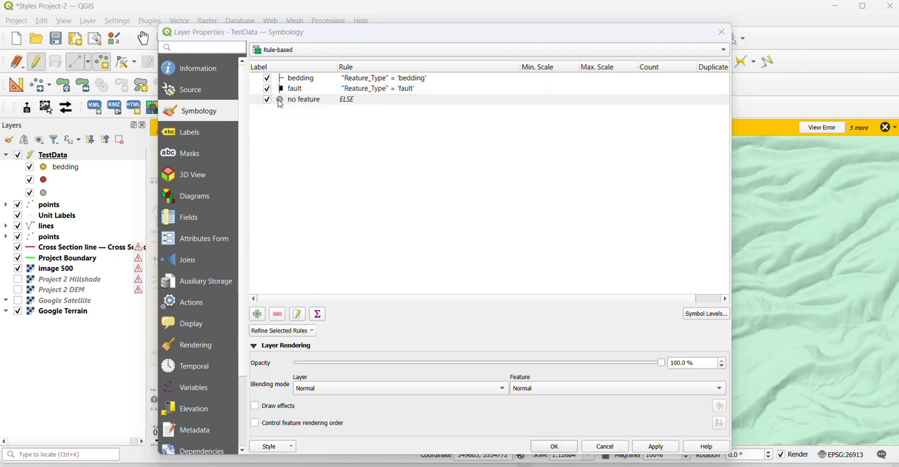
left_click(295, 213)
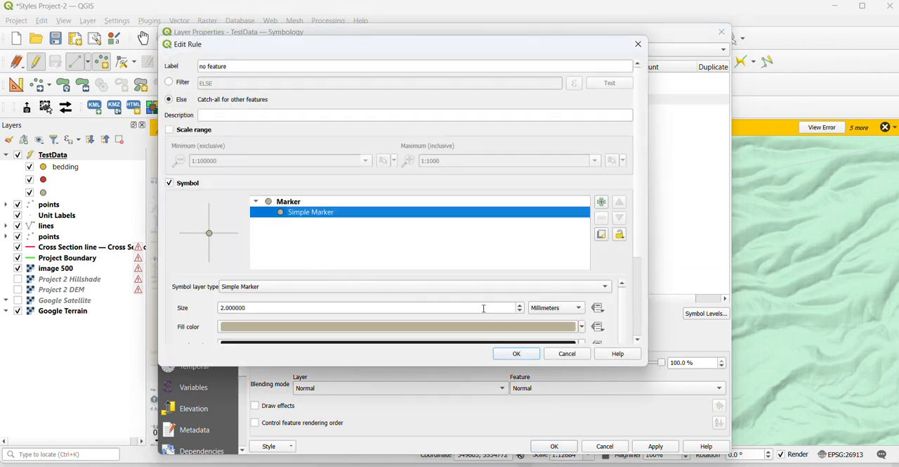
left_click(581, 327)
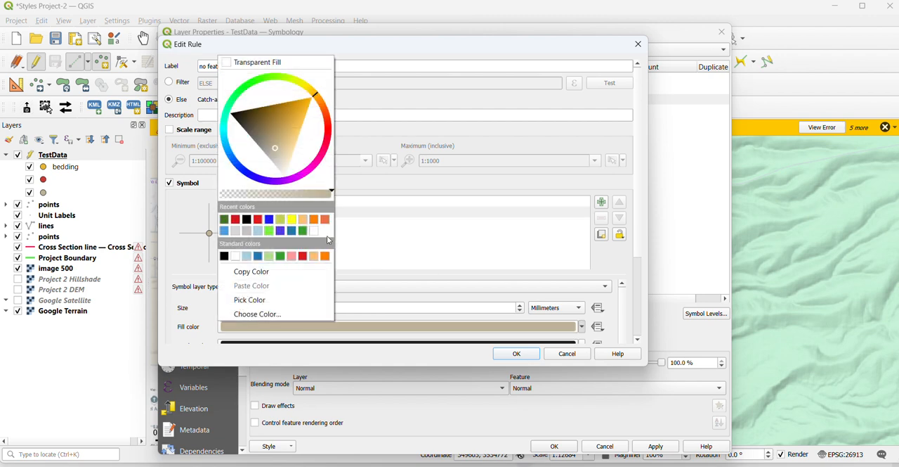
left_click(224, 256)
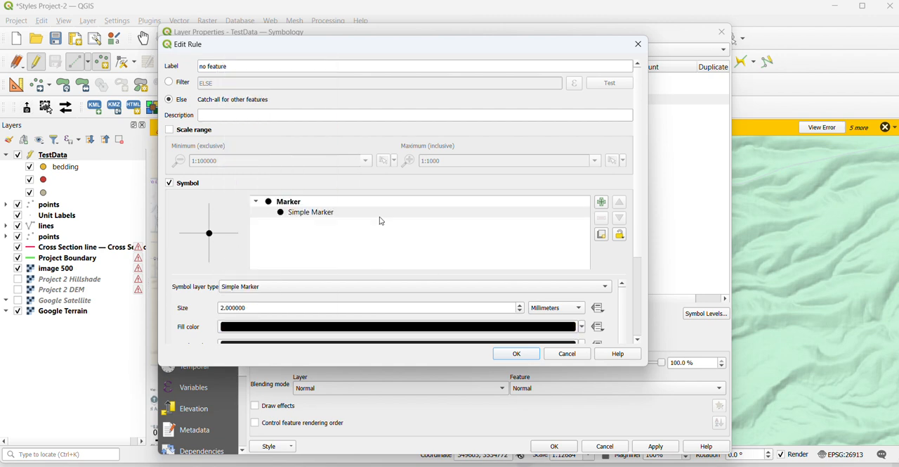
left_click(518, 354)
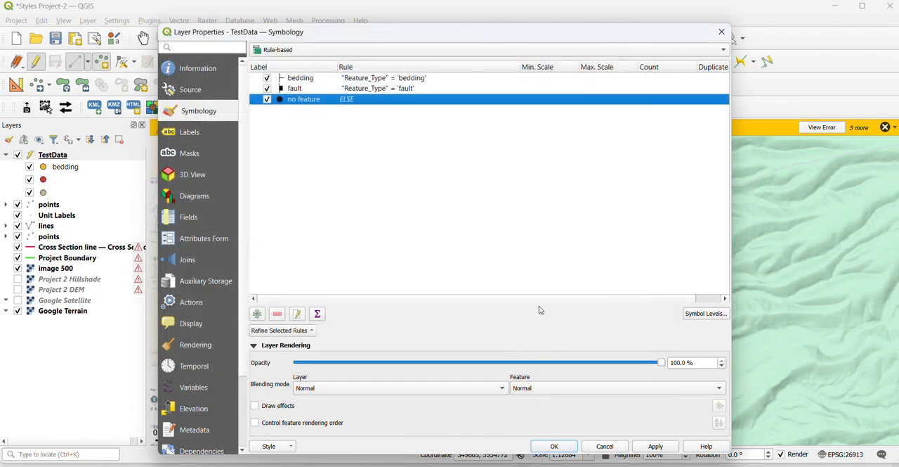
left_click(654, 446)
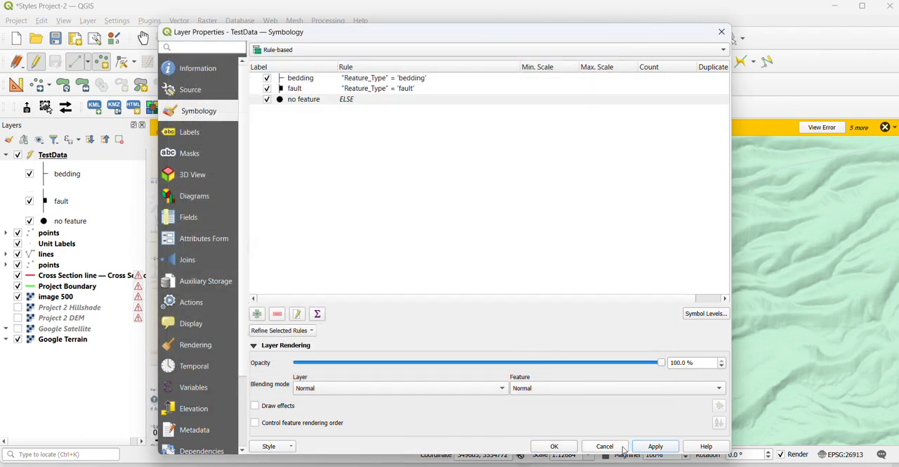
left_click(554, 446)
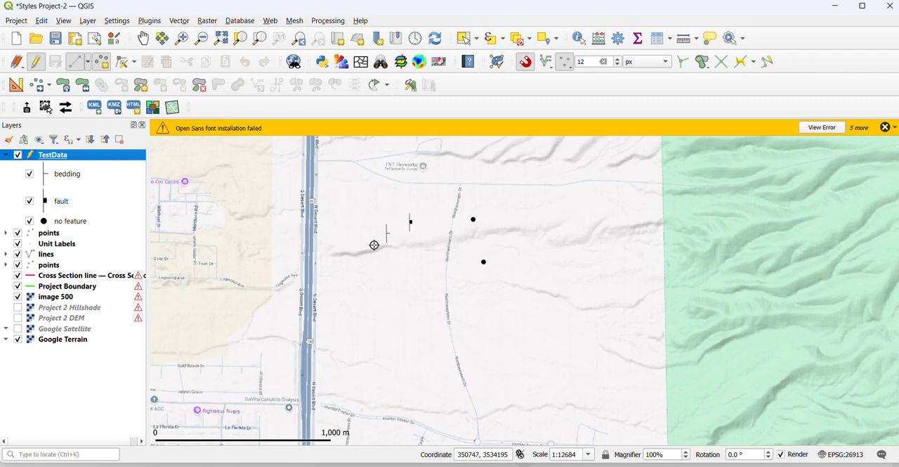
Reopen TestData's properties and turn on single labels using the Dip field, applying them to the map
double_click(37, 154)
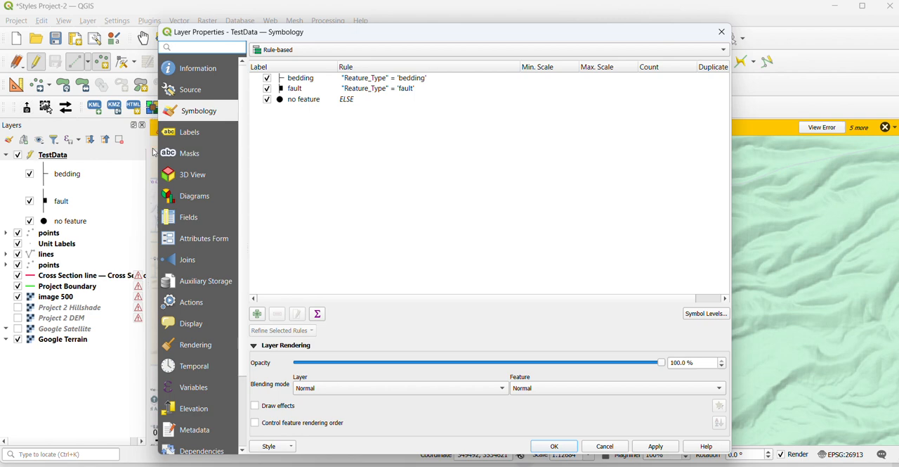
left_click(188, 134)
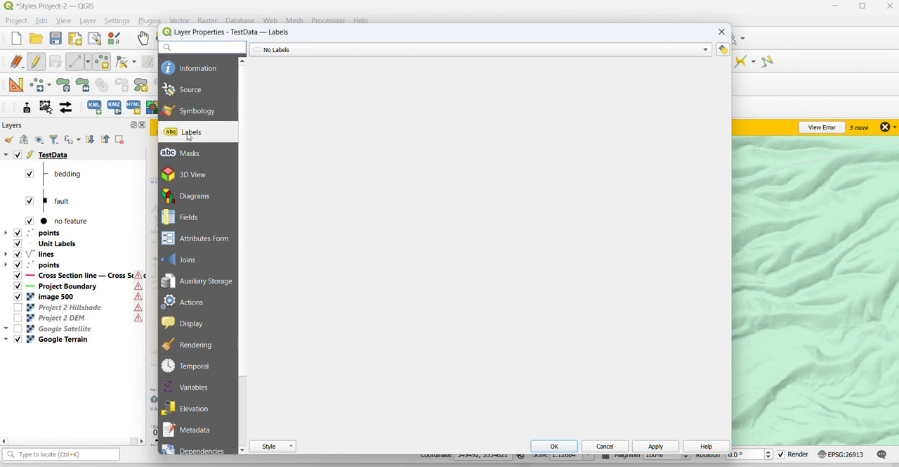
left_click(286, 51)
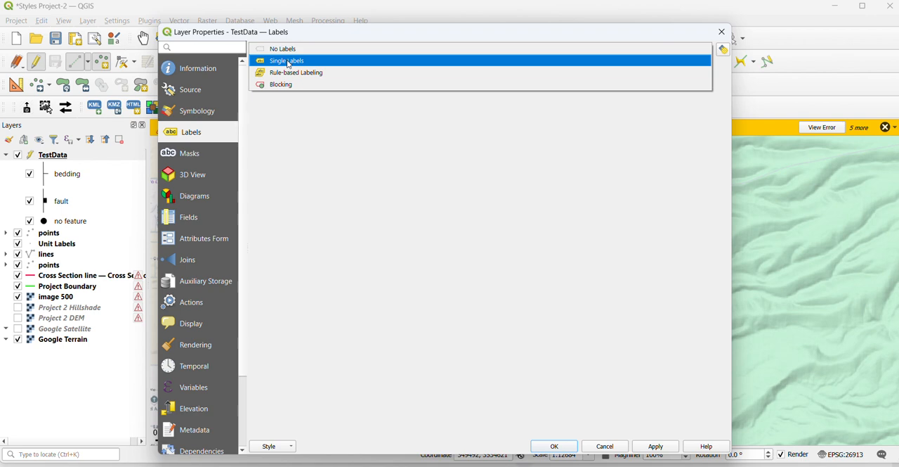
key("Escape")
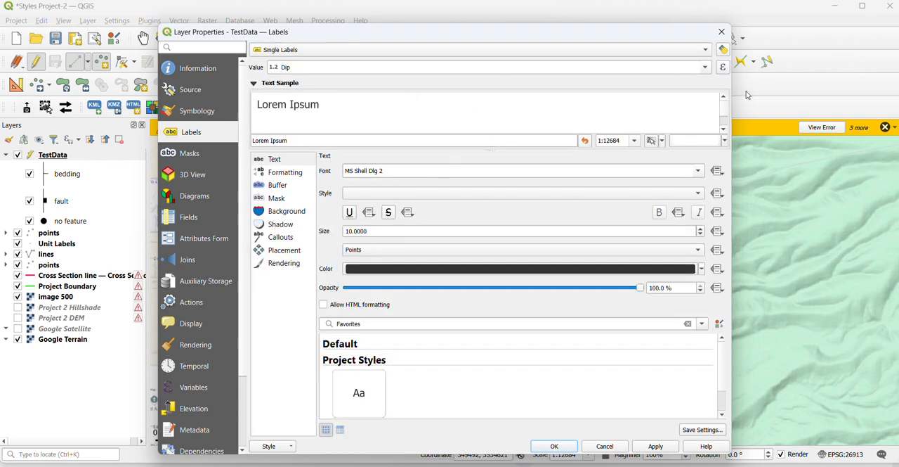
left_click(650, 448)
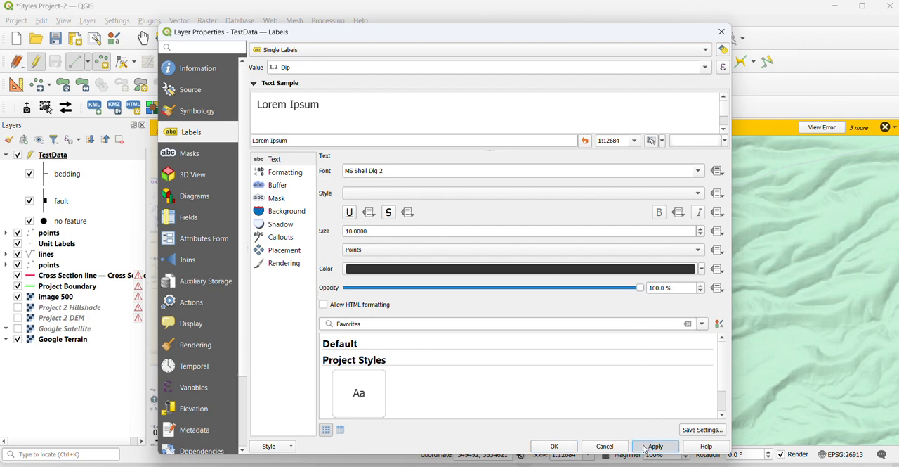
Accept the label settings, reopen TestData's symbology and open the bedding rule's SVG Marker layer for editing
left_click(542, 447)
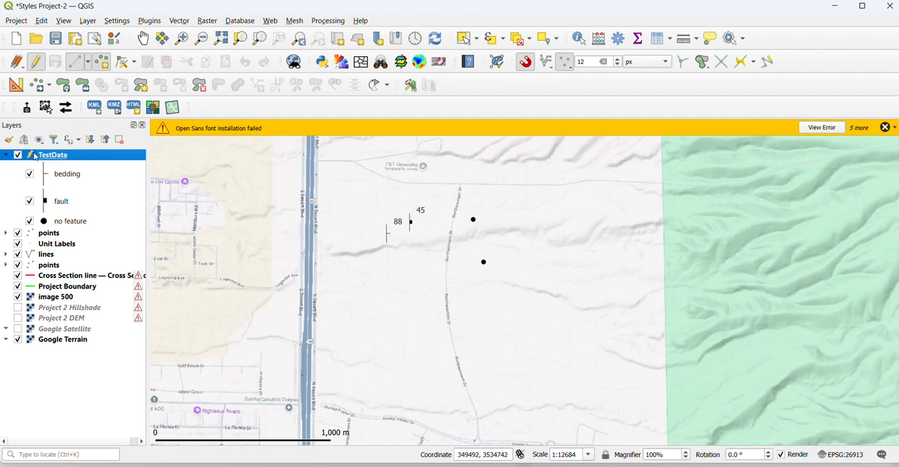
double_click(35, 156)
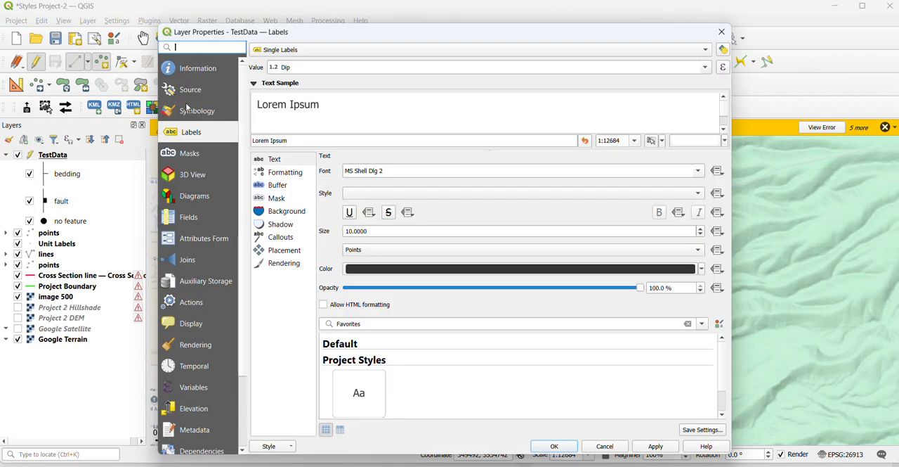
left_click(187, 108)
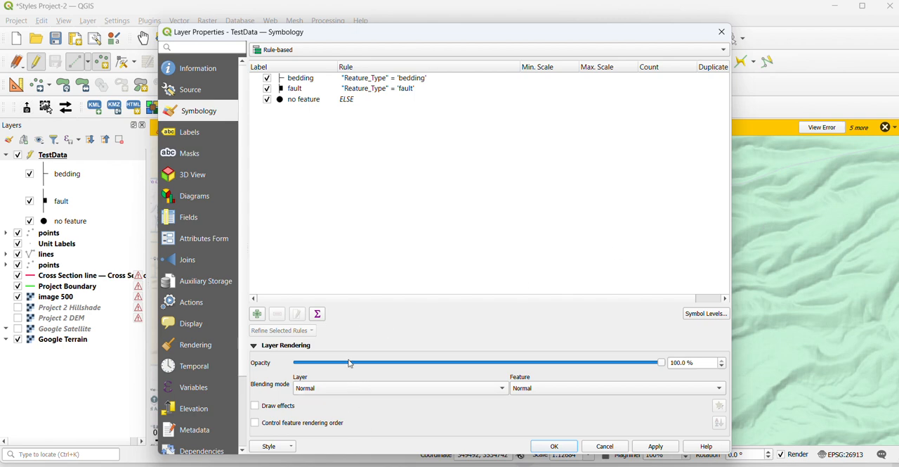
left_click(316, 81)
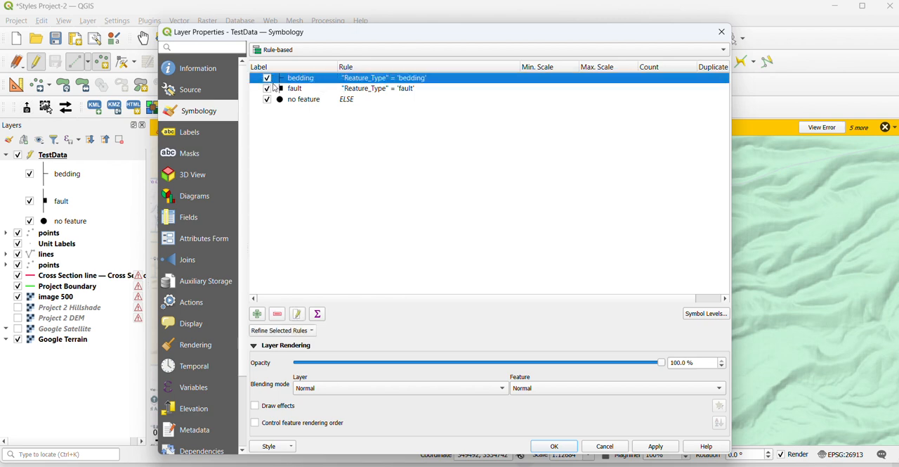
double_click(282, 81)
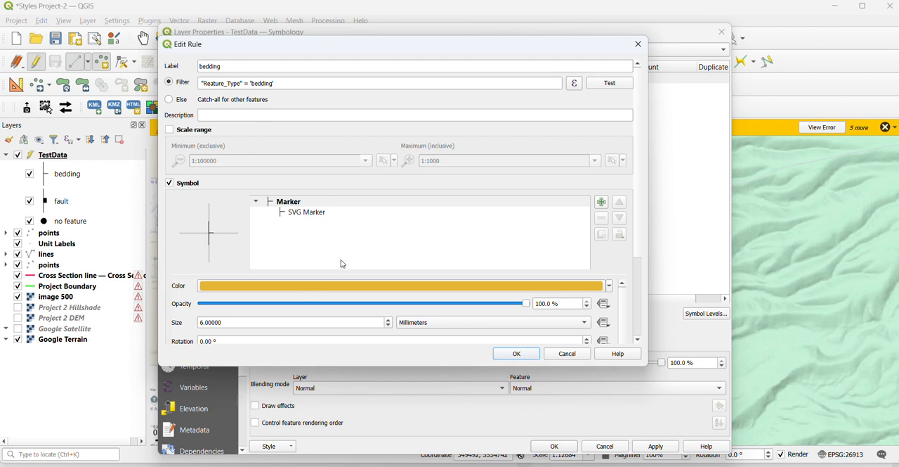
left_click(293, 203)
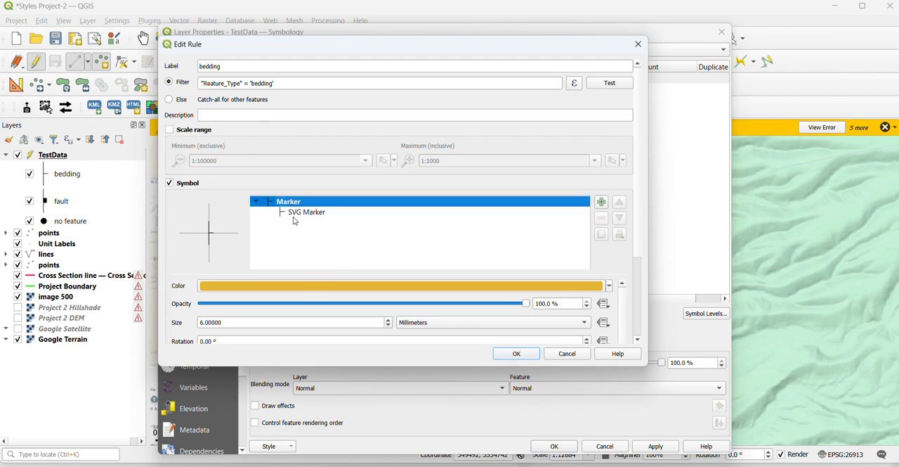
left_click(294, 215)
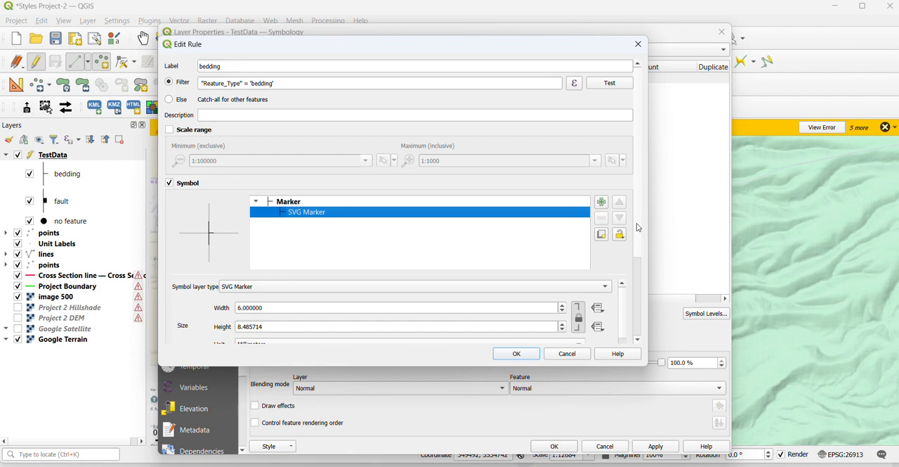
Add a data-defined override to the bedding marker's rotation using the Strike field, and accept the rule
scroll(638, 231, "down", 3)
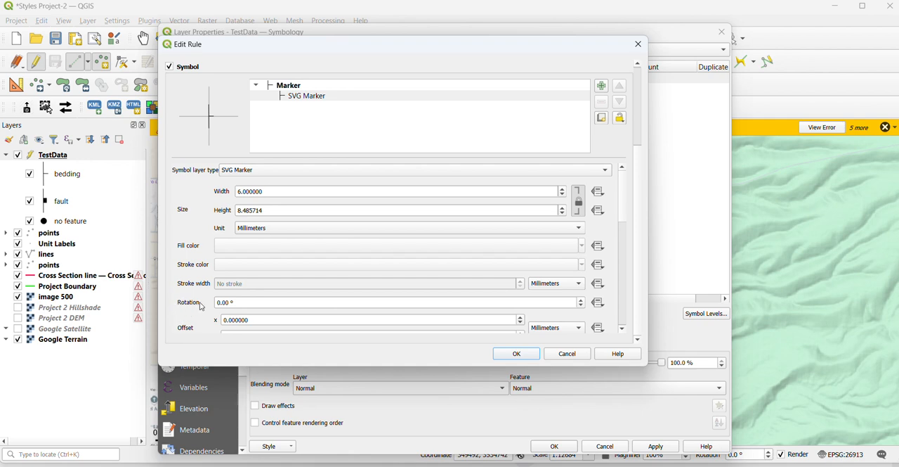
left_click(599, 302)
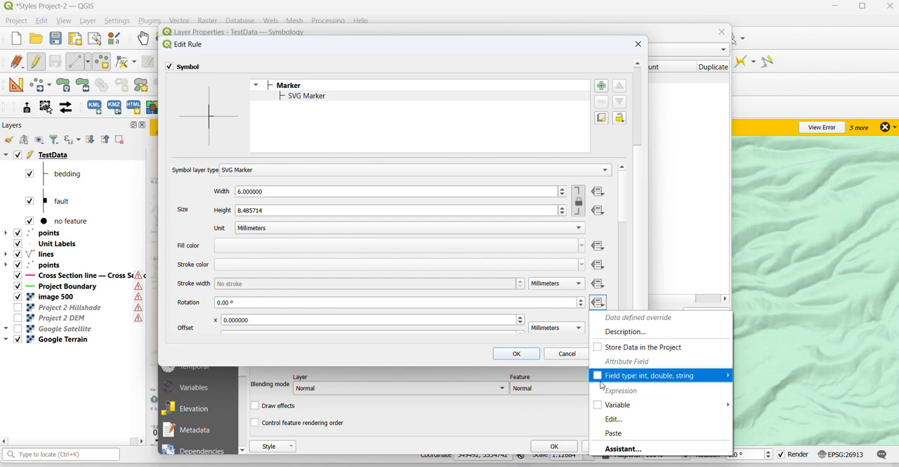
mouse_move(602, 381)
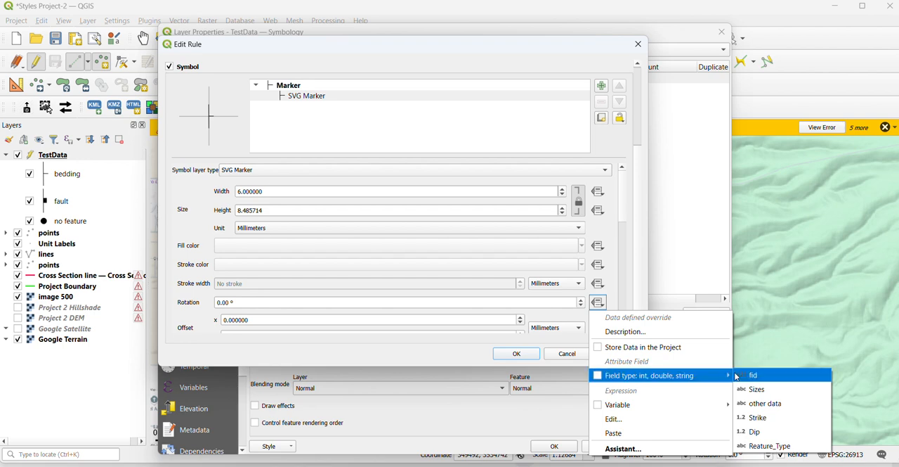
left_click(771, 408)
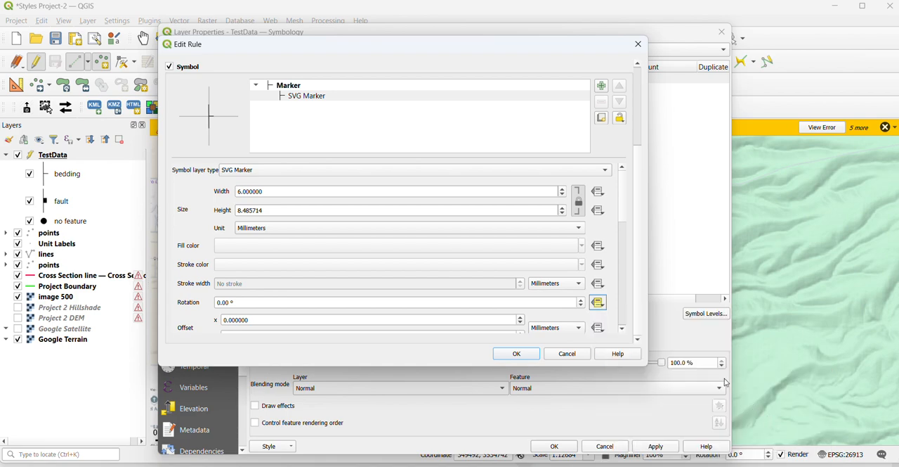
left_click(517, 353)
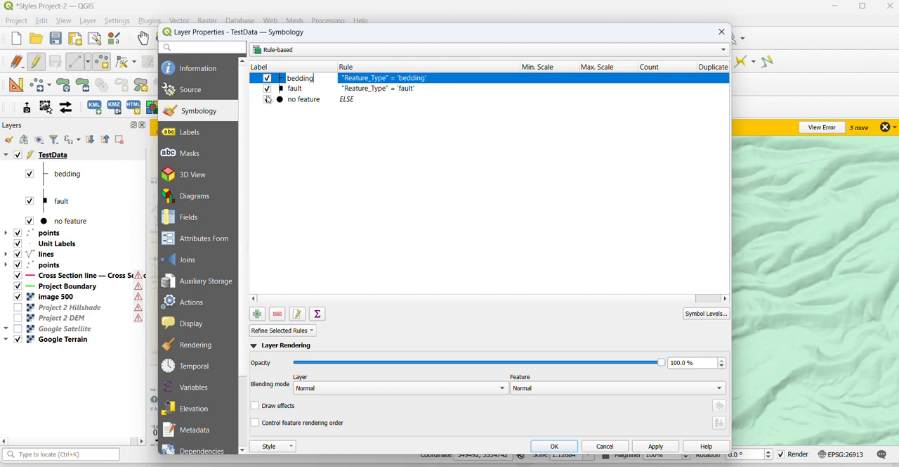
Override the fault rule's SVG marker rotation with the Dip field and apply the symbology to the TestData layer
left_click(282, 89)
double_click(282, 90)
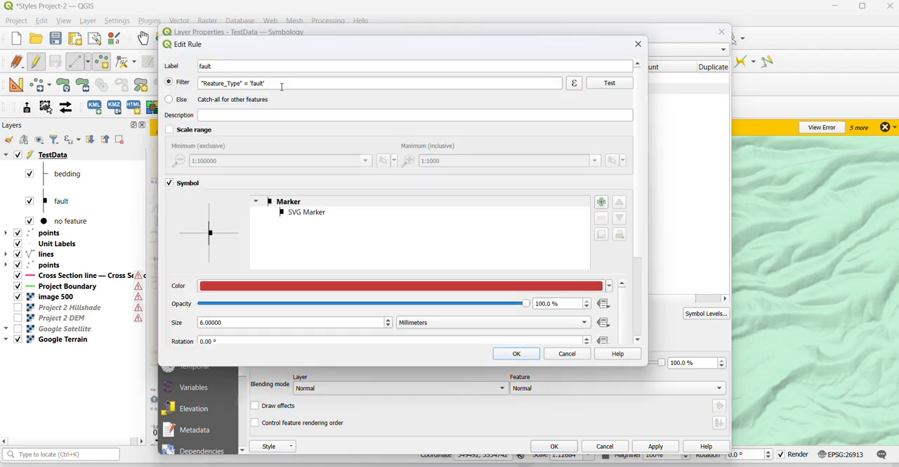
left_click(296, 215)
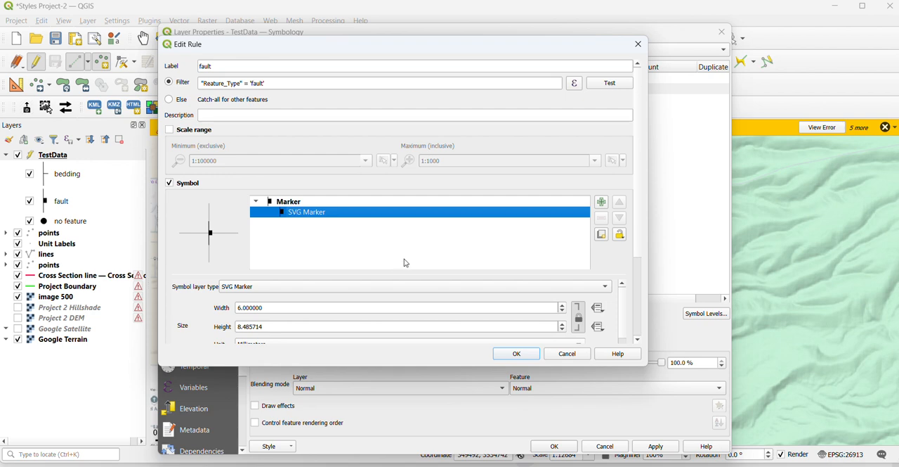
left_click_drag(638, 211, 634, 319)
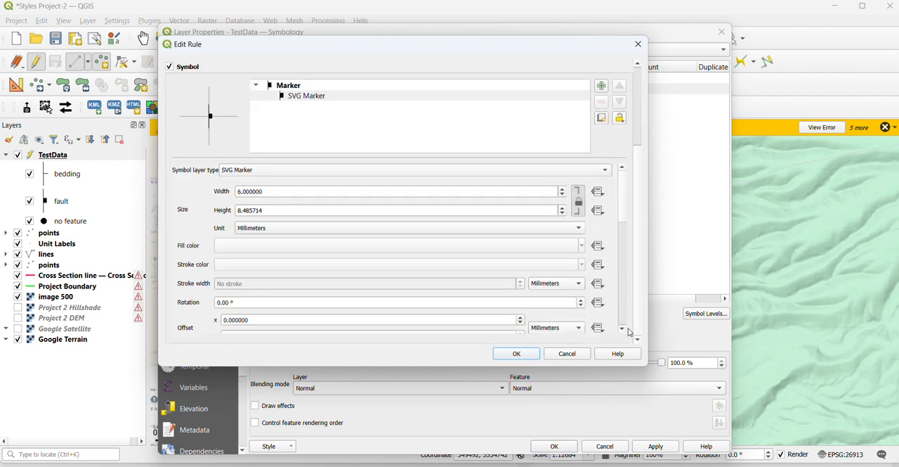
left_click(599, 303)
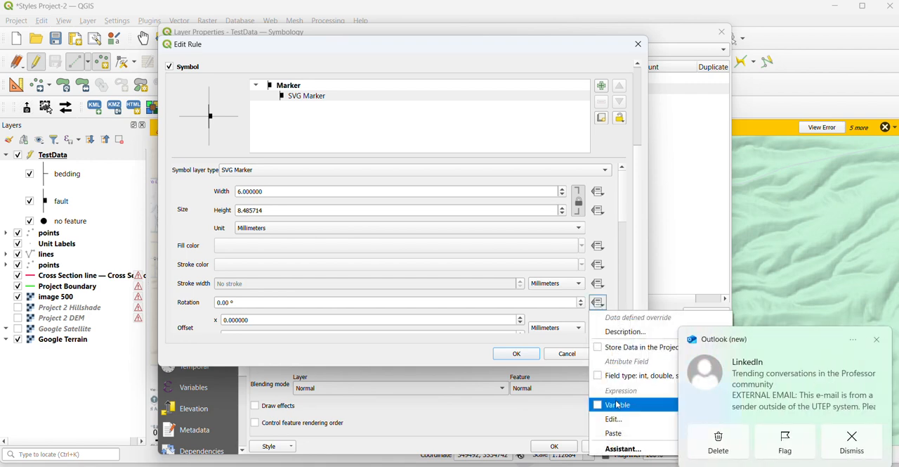
left_click(879, 341)
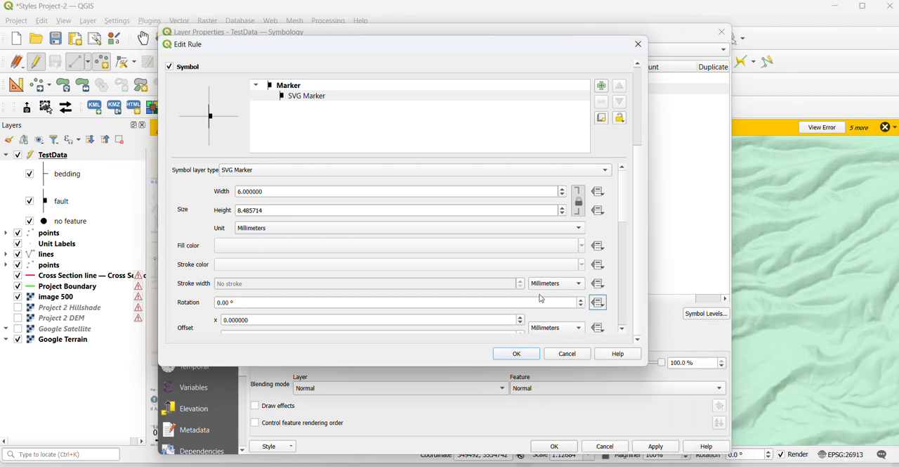
left_click(598, 303)
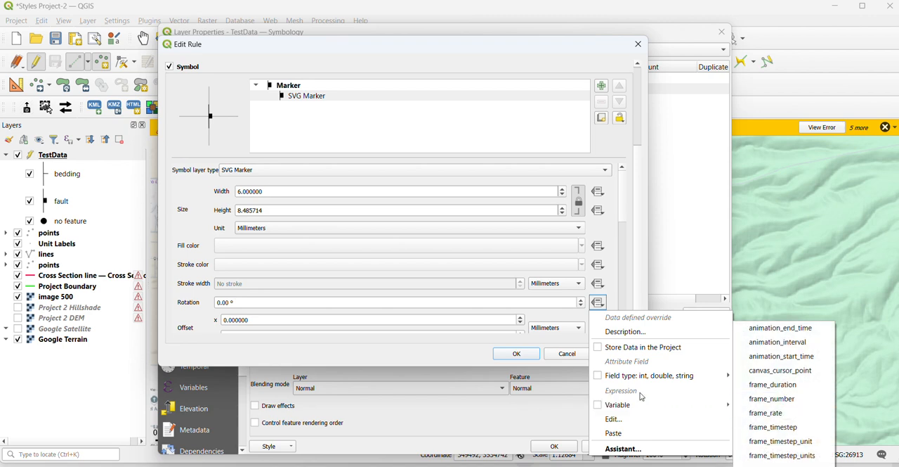
mouse_move(633, 375)
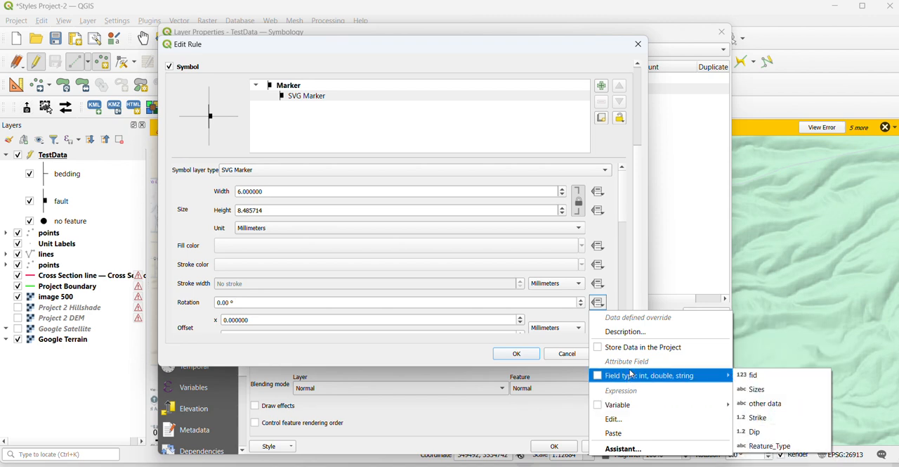
left_click(764, 431)
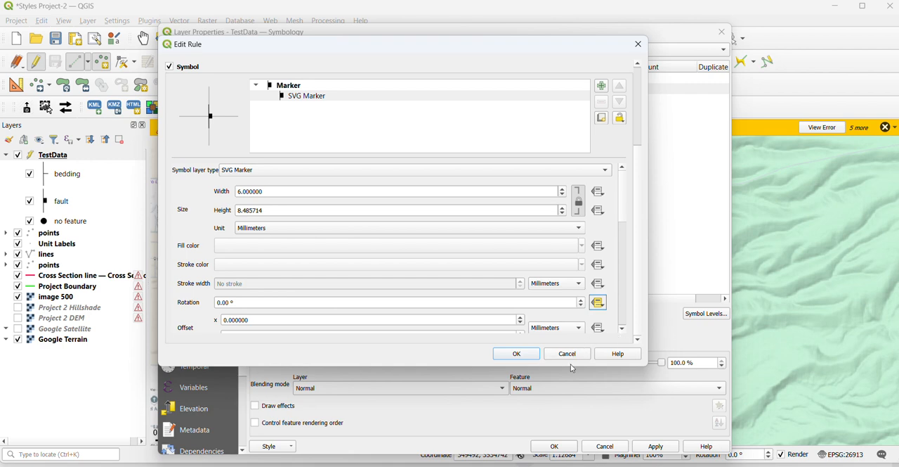
left_click(517, 353)
left_click(653, 448)
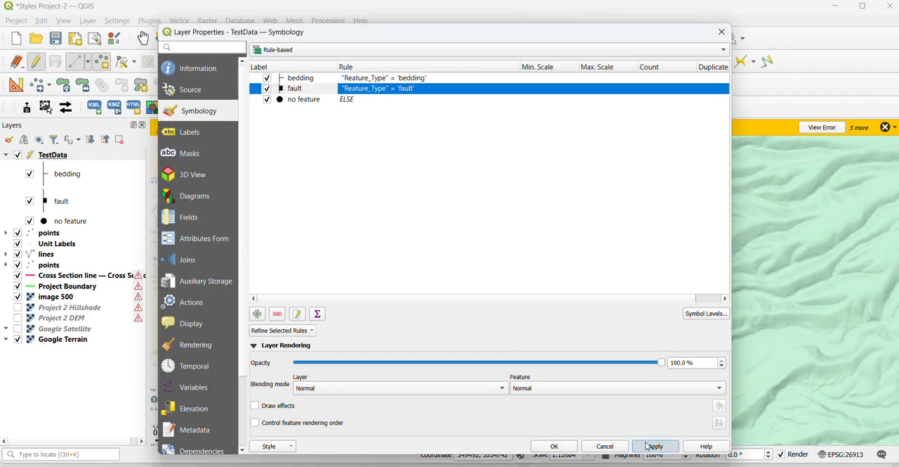
left_click(553, 446)
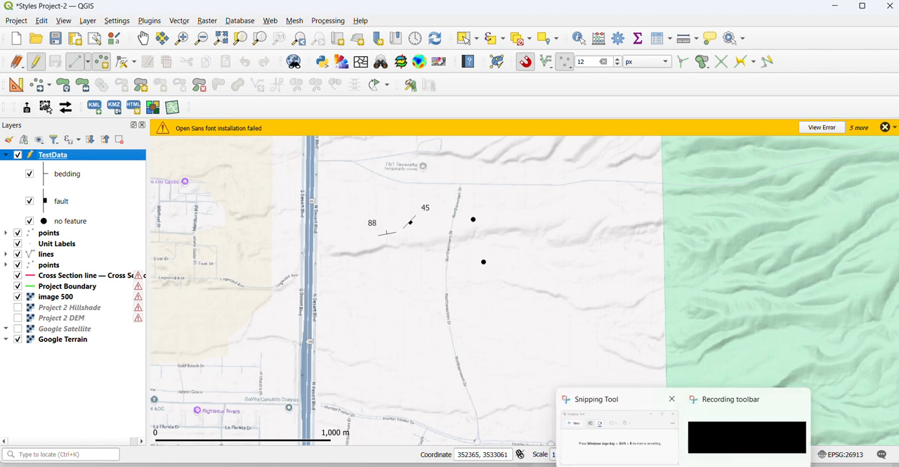
left_click(660, 460)
left_click(747, 438)
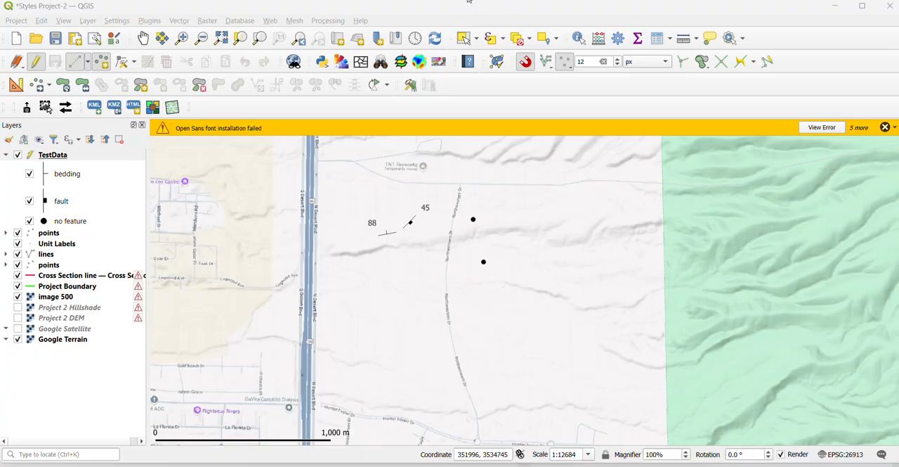